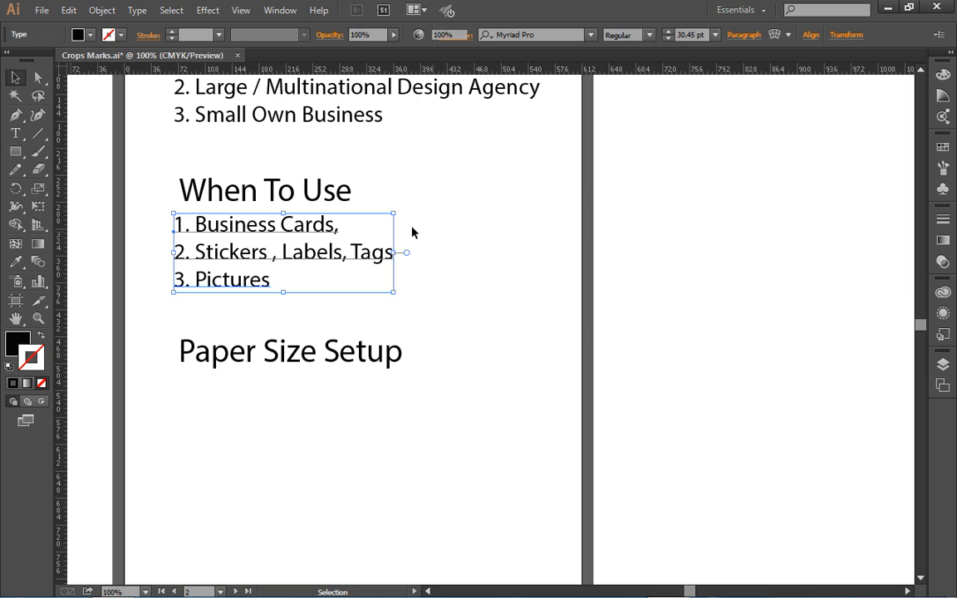
Read through the Setup for Printing notes, from the list of print providers to When To Use and Paper Size Setup.
left_click(412, 233)
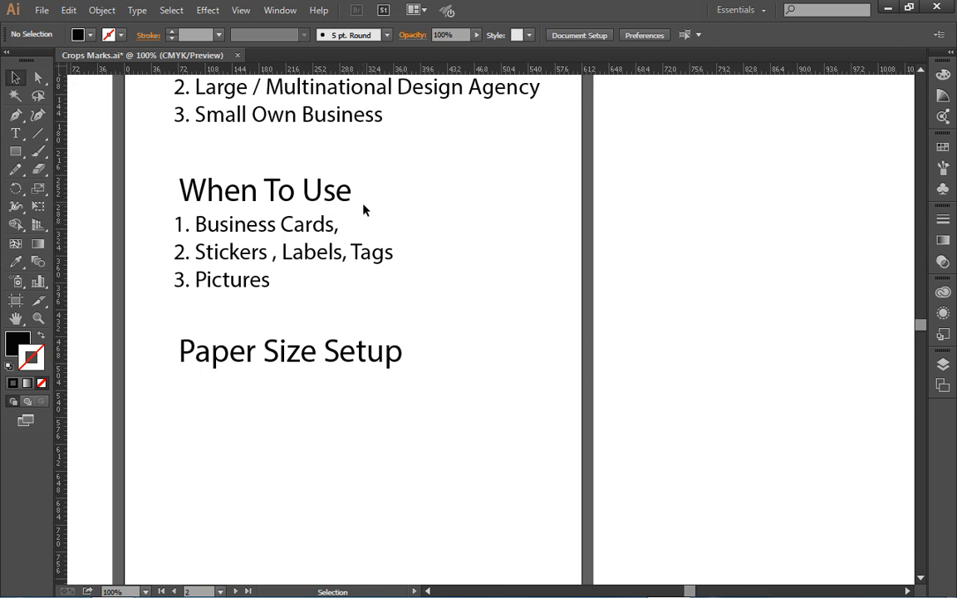
scroll(363, 211, "up", 1)
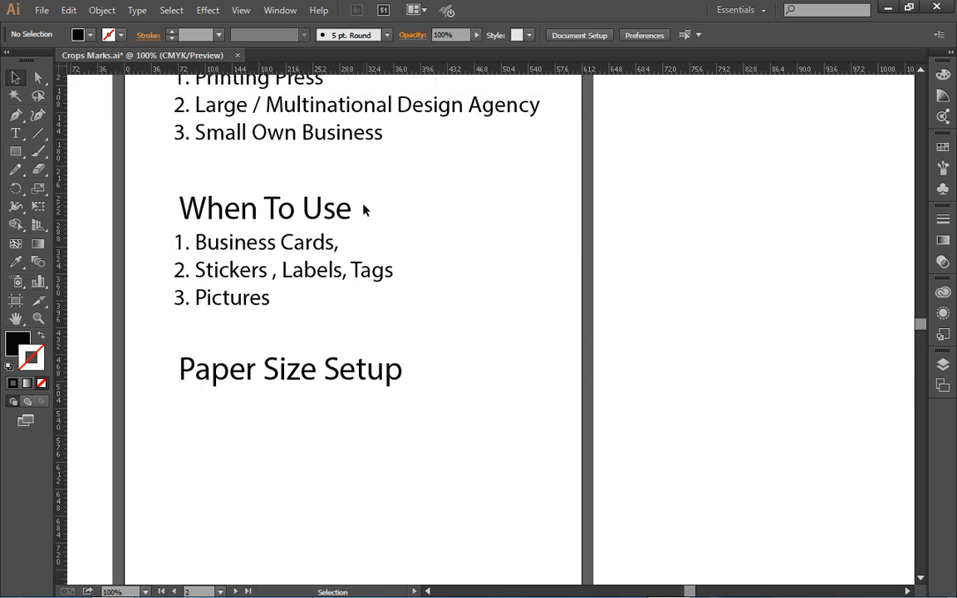
scroll(355, 224, "up", 5)
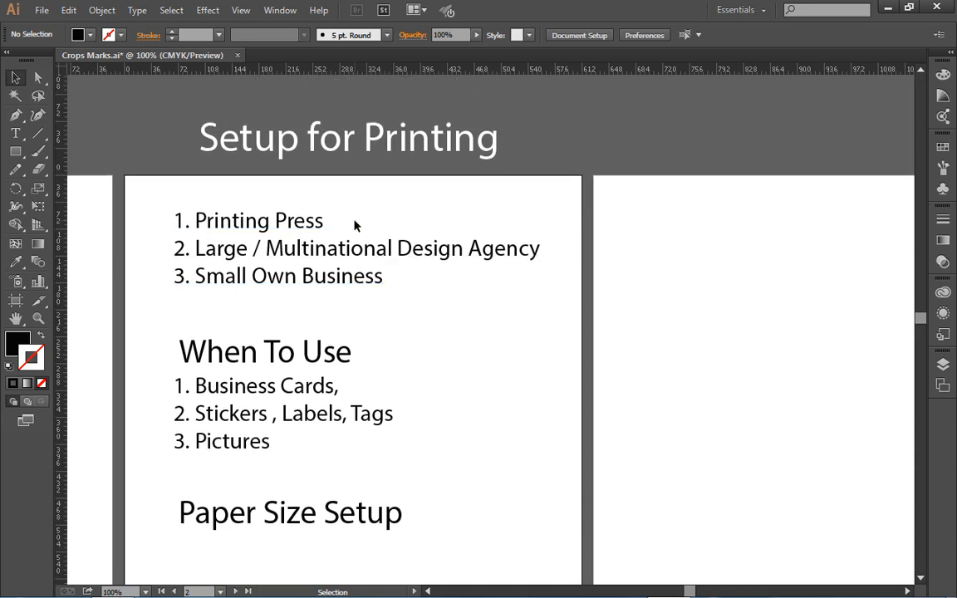
key("ctrl+equal")
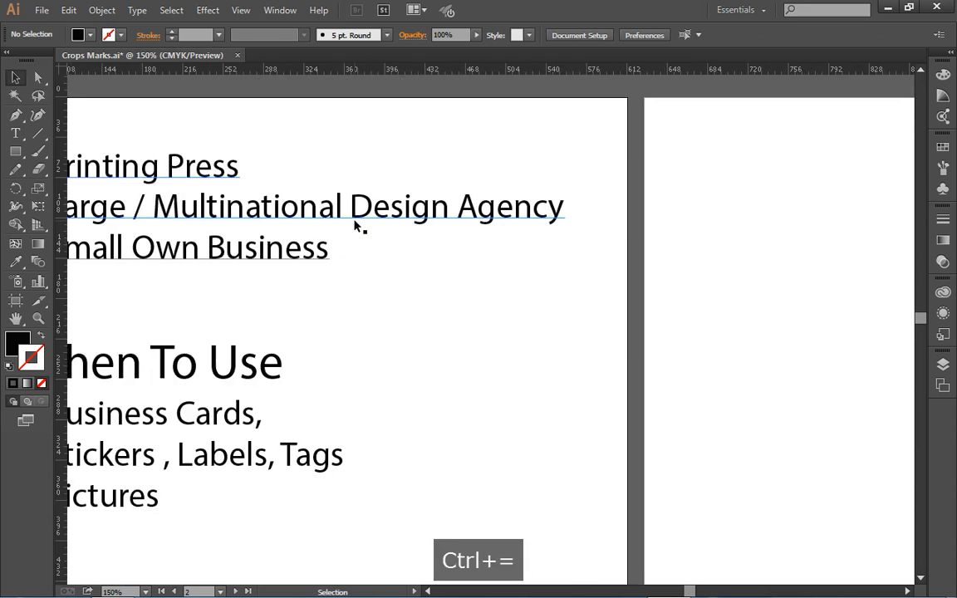
key("space")
left_click_drag(273, 229, 435, 314)
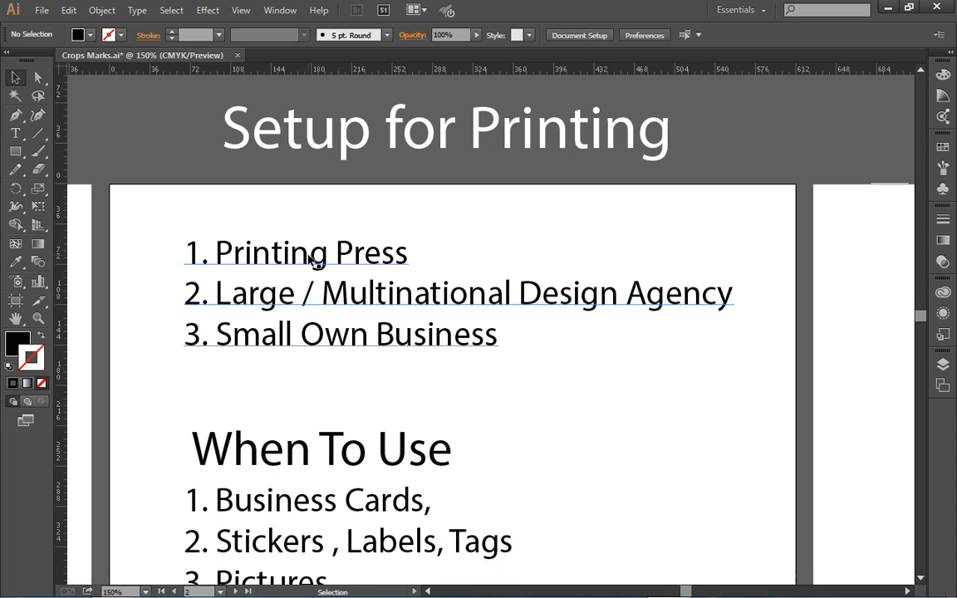
scroll(409, 208, "down", 3)
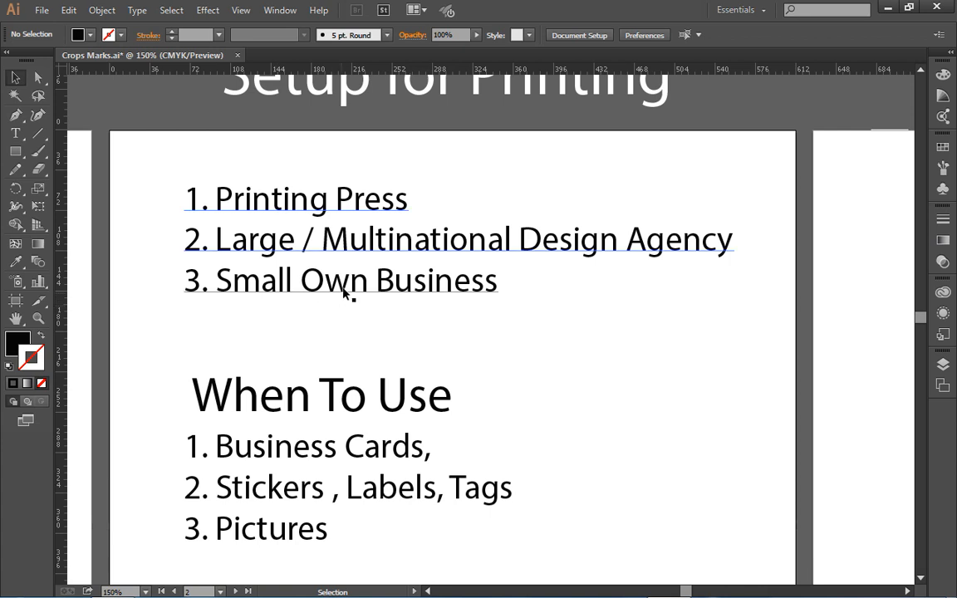
scroll(344, 299, "up", 2)
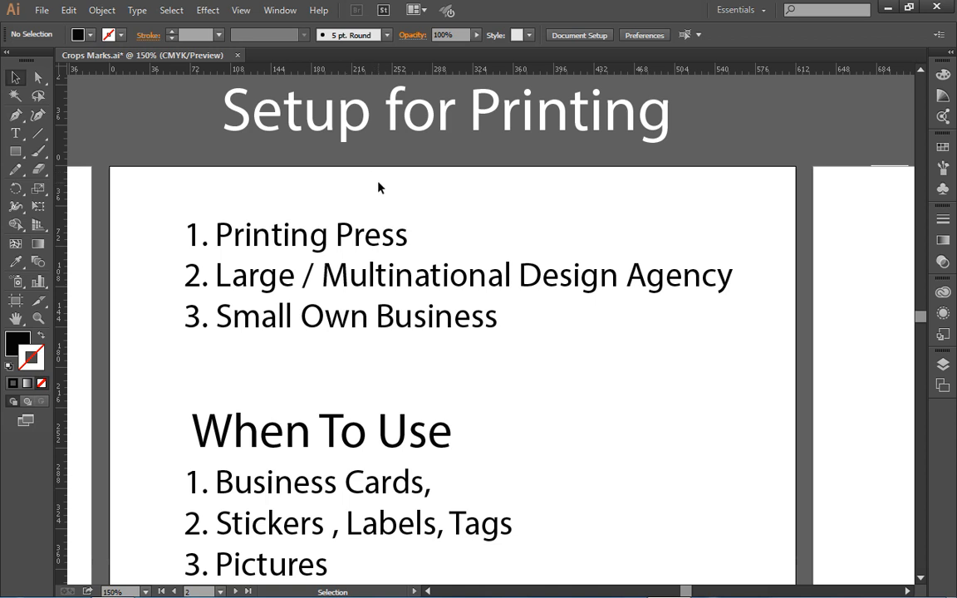
key("space")
scroll(410, 341, "down", 8)
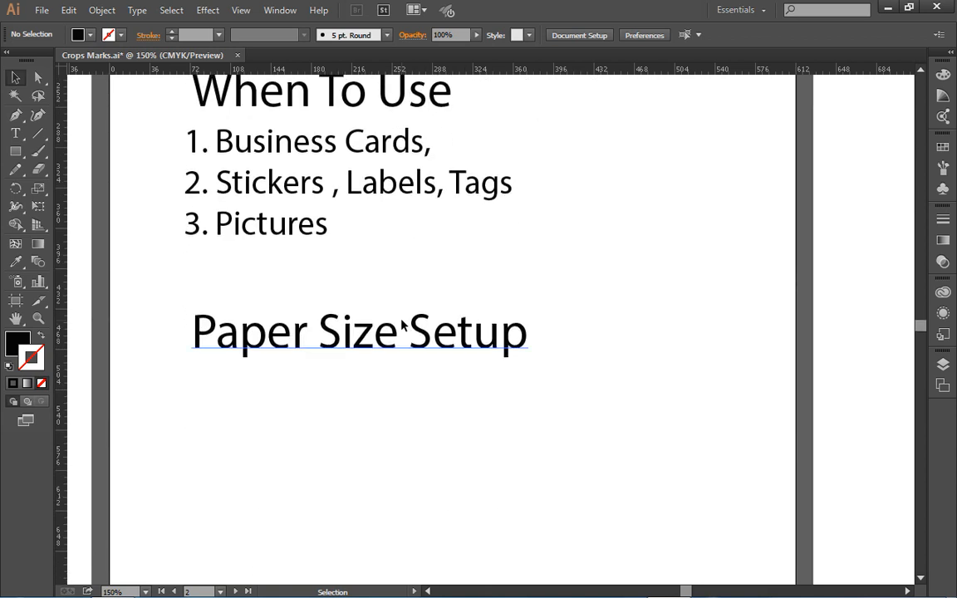
scroll(403, 325, "down", 2)
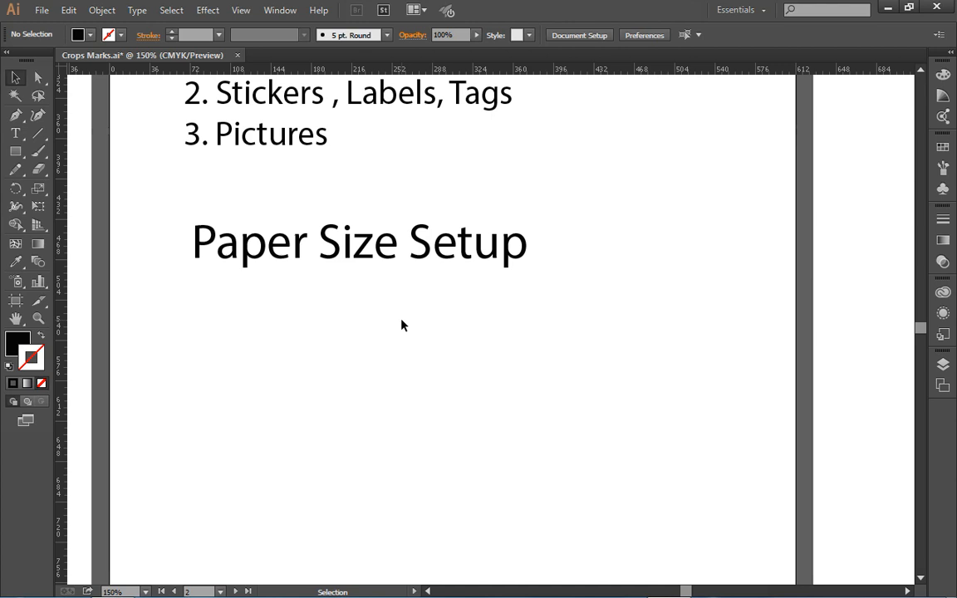
scroll(402, 325, "up", 1)
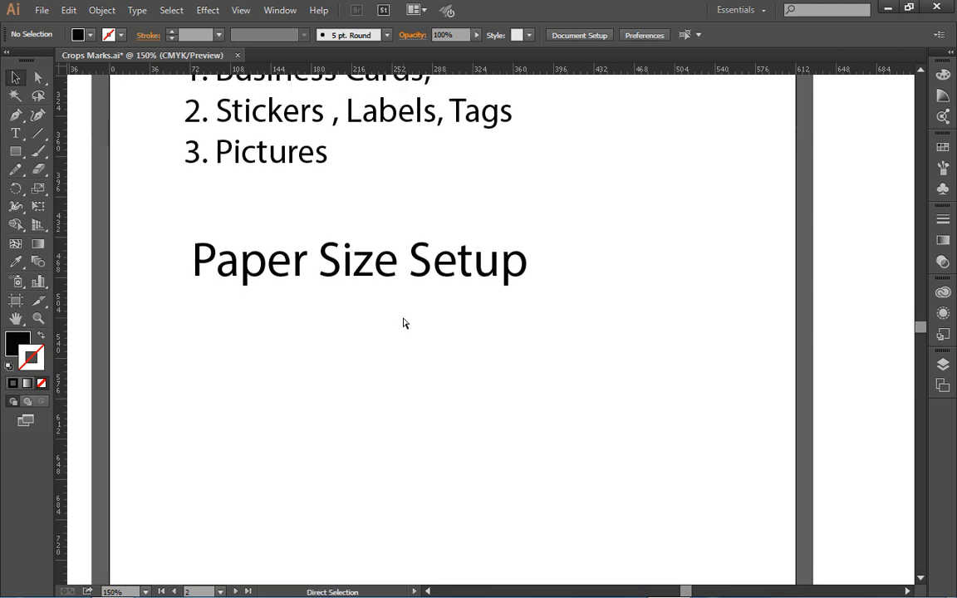
Copy both business card designs, front and back, from the Crop/Trim Marks artboard.
key("ctrl+minus")
key("ctrl+minus")
left_click_drag(273, 225, 393, 252)
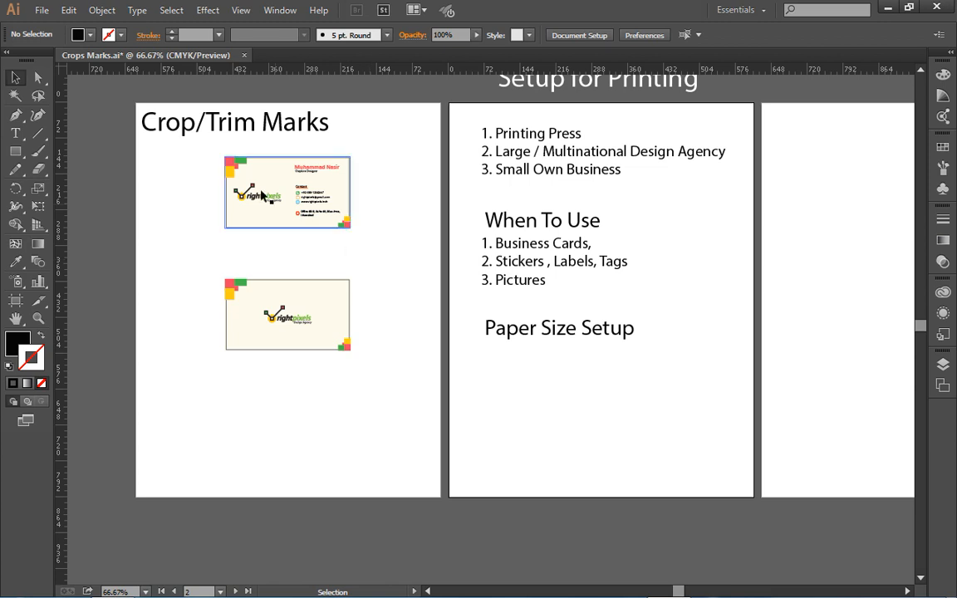
left_click_drag(199, 154, 384, 378)
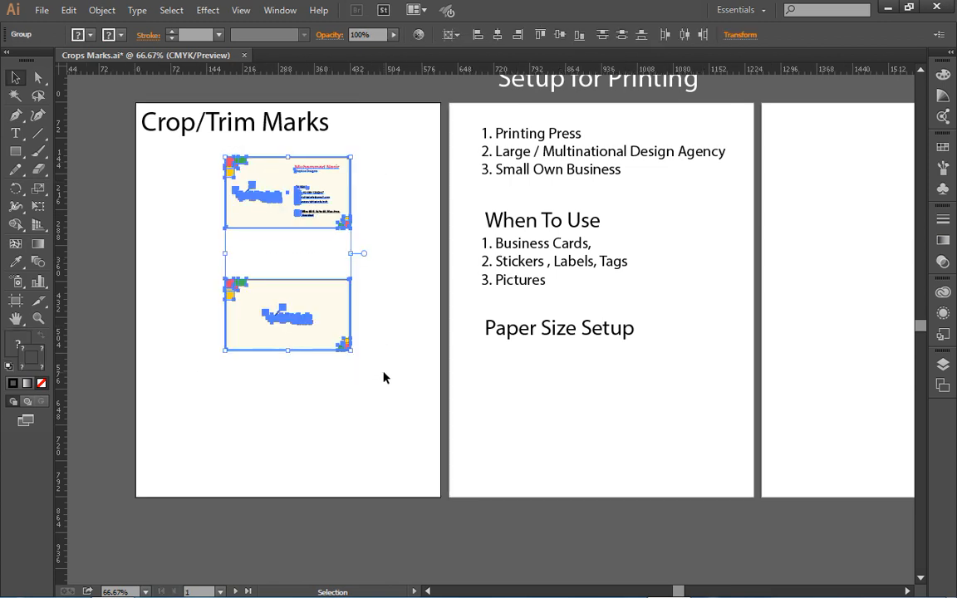
key("ctrl+c")
Create a new Letter-size document with 2 artboards and the units set to inches.
left_click(39, 12)
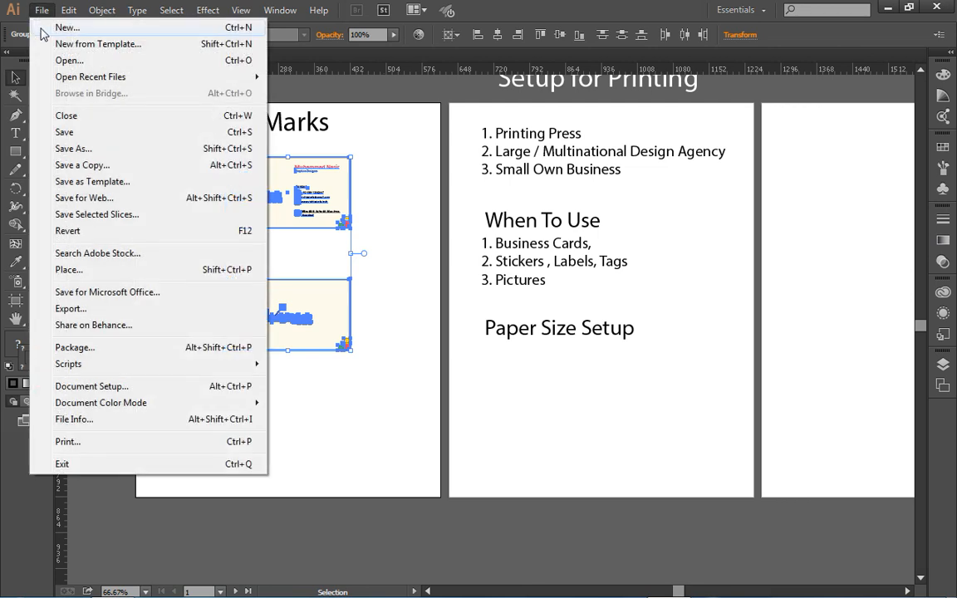
left_click(50, 28)
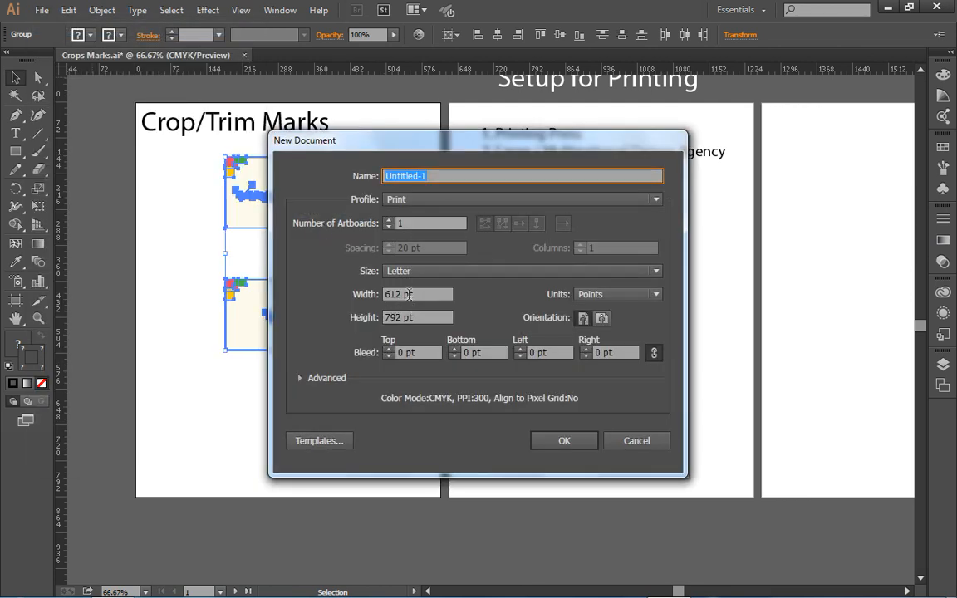
left_click(388, 221)
left_click(605, 294)
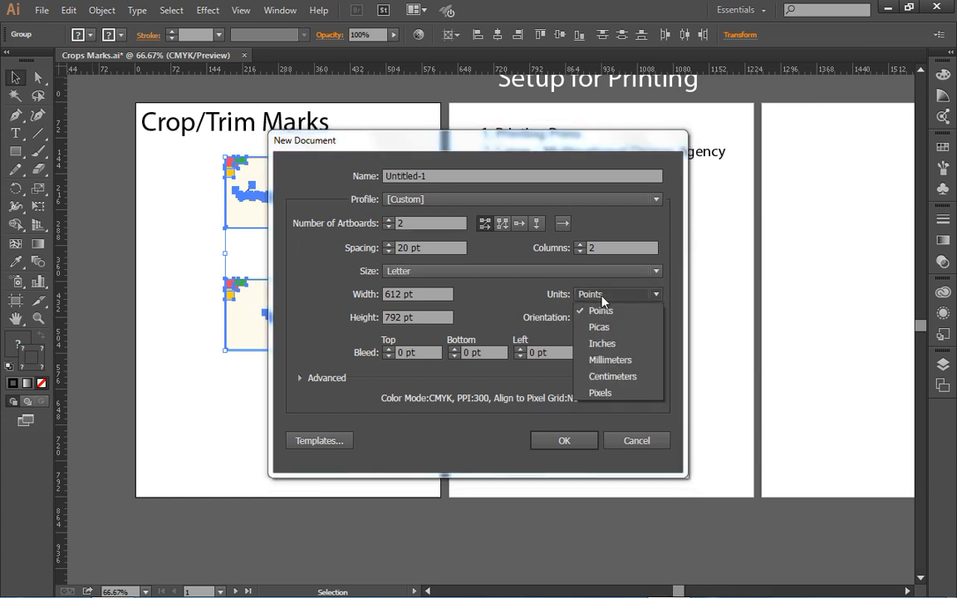
left_click(603, 344)
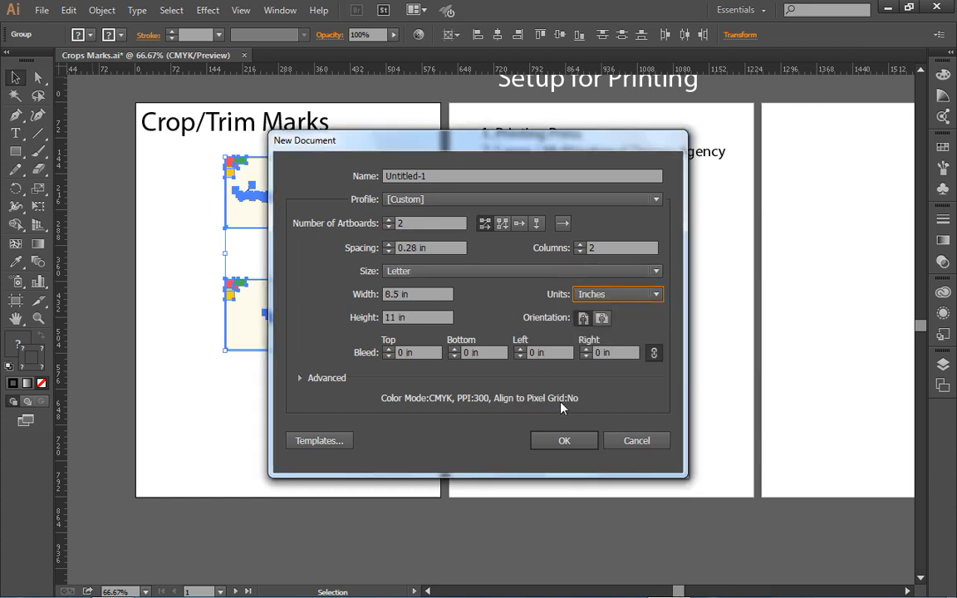
left_click(571, 443)
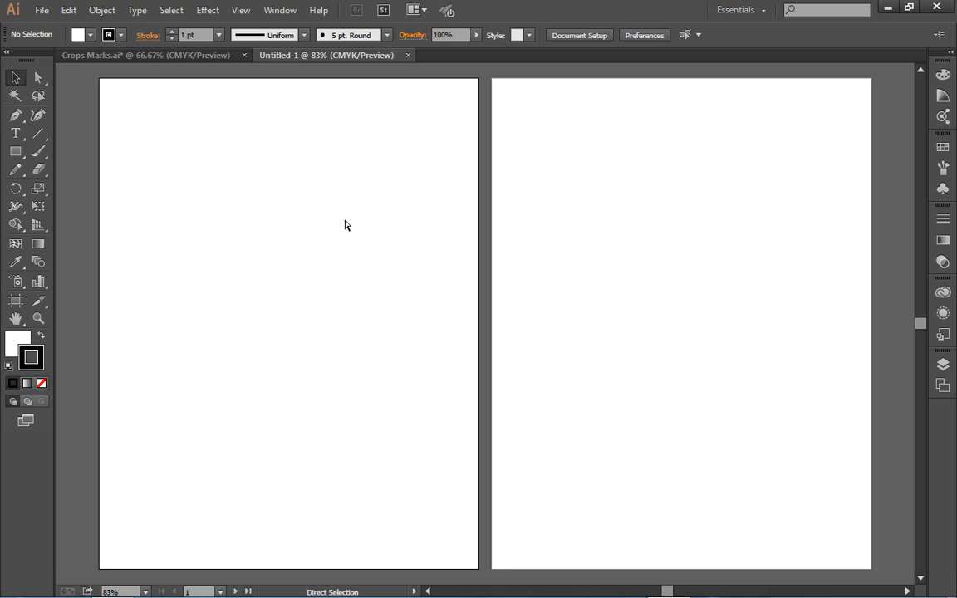
Paste both business cards outside the first artboard, beside its left edge, and close Crops Marks.ai without saving.
key("ctrl+v")
key("space")
left_click_drag(364, 238, 583, 211)
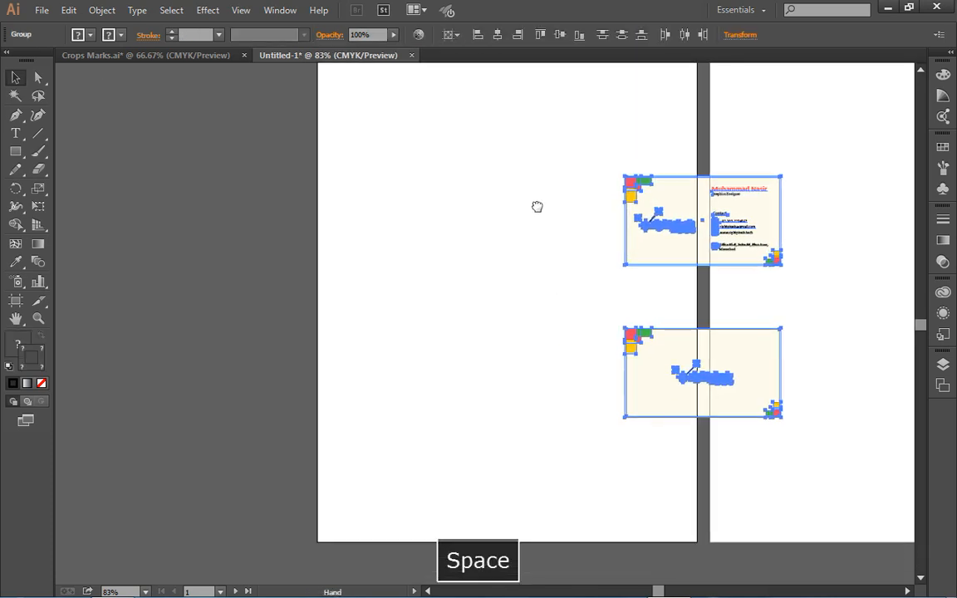
left_click_drag(680, 221, 148, 142)
left_click(425, 162)
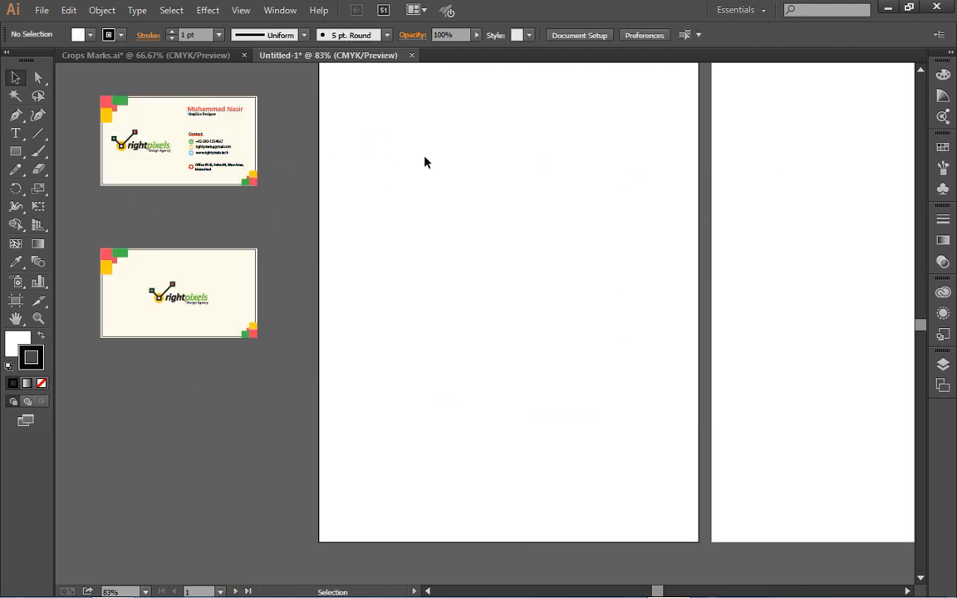
left_click(245, 56)
left_click(545, 326)
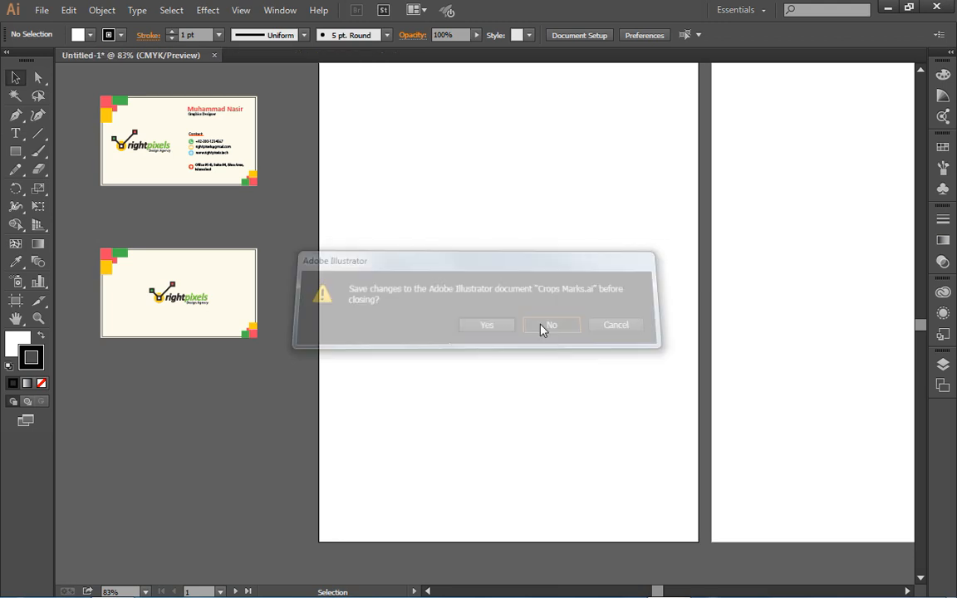
Place the front card in the first artboard's upper-left corner and duplicate it beside itself to form a row of two.
scroll(457, 221, "up", 2)
key("space")
left_click_drag(416, 218, 404, 223)
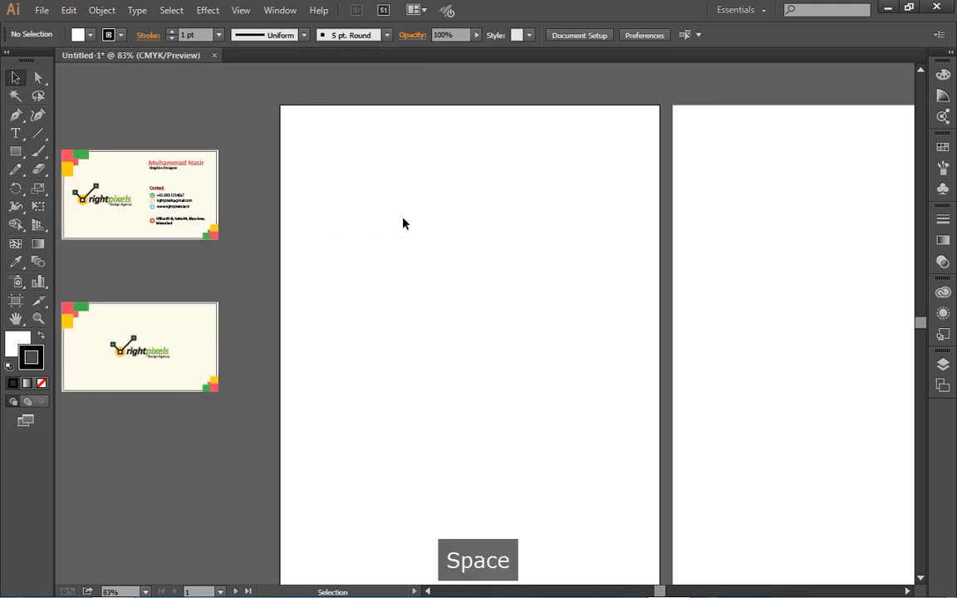
left_click_drag(115, 201, 336, 166)
key("ctrl+equal")
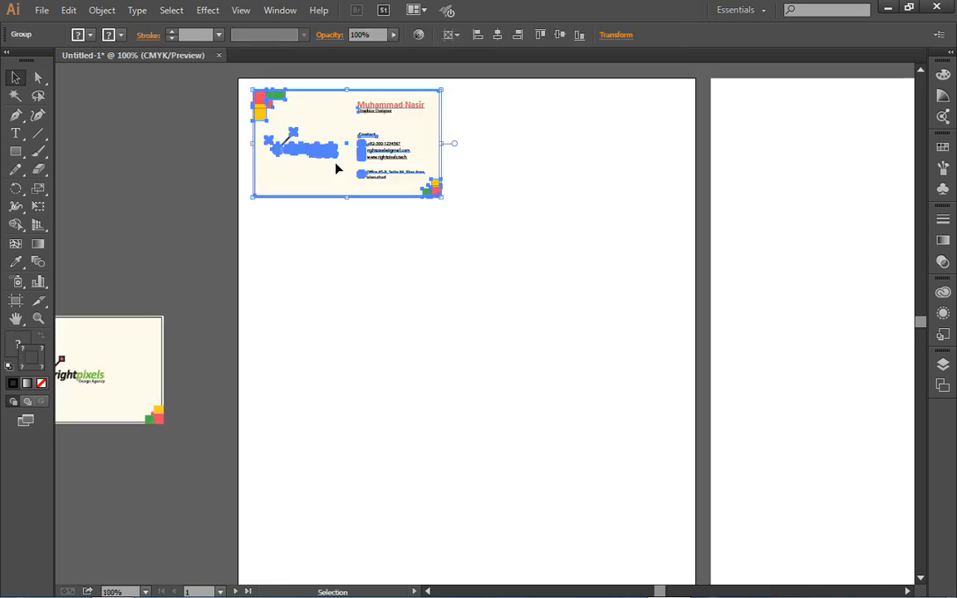
left_click_drag(332, 191, 524, 192)
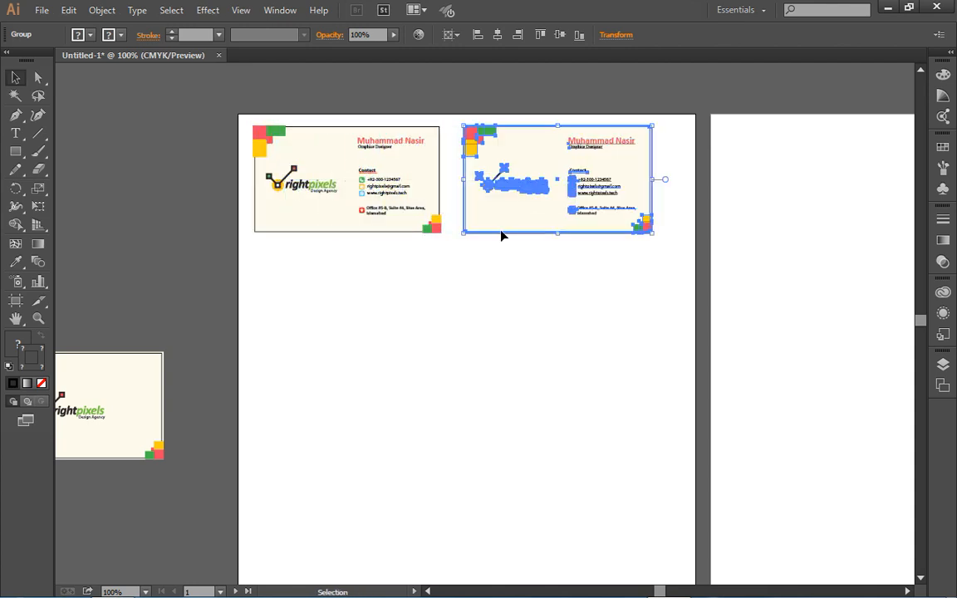
left_click(486, 270)
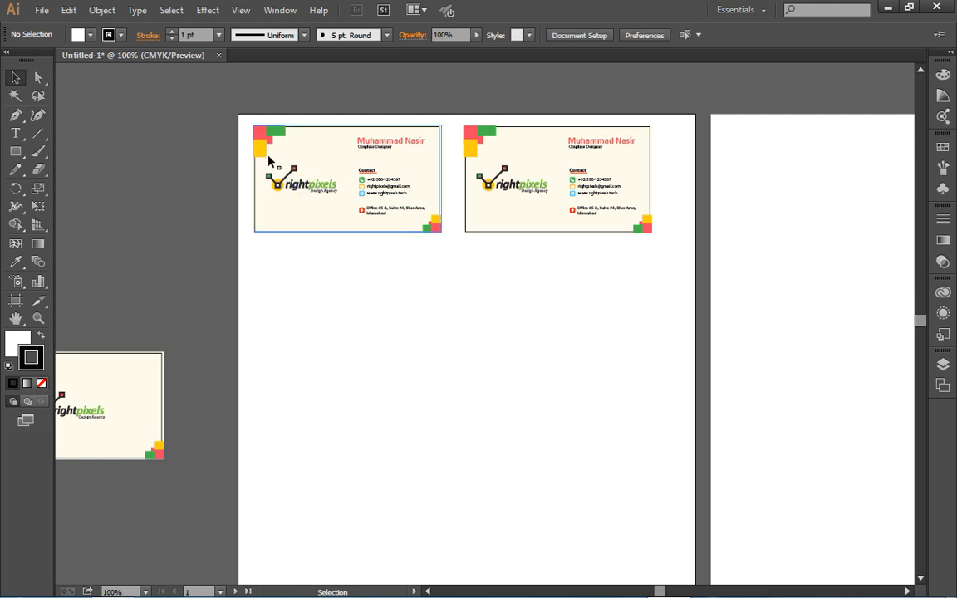
Duplicate the row of two front cards down the first artboard at equal spacing to make five rows.
left_click_drag(243, 122, 668, 270)
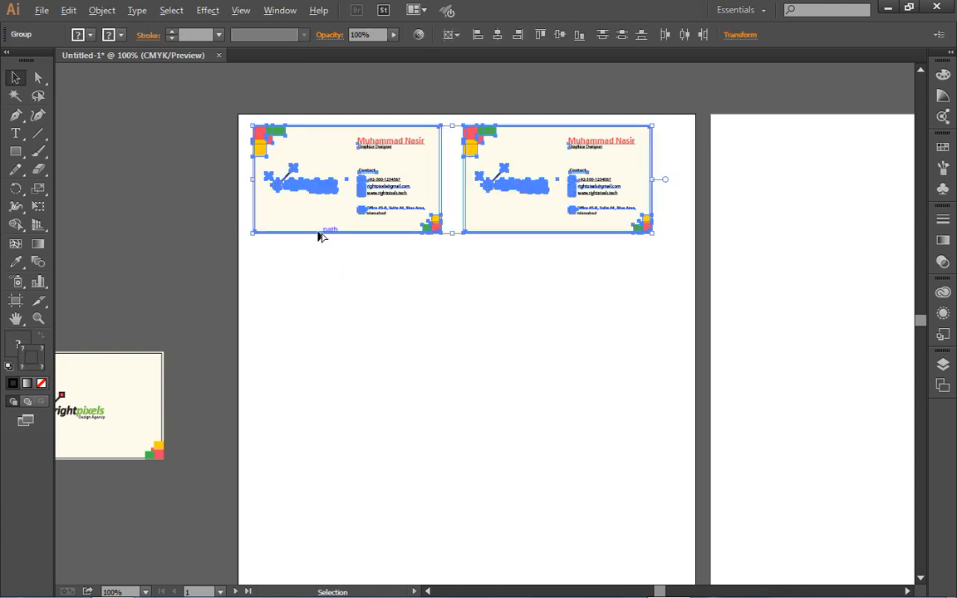
mouse_move(306, 220)
left_mouse_down()
mouse_move(320, 265)
mouse_move(313, 337)
left_mouse_up()
key("ctrl")
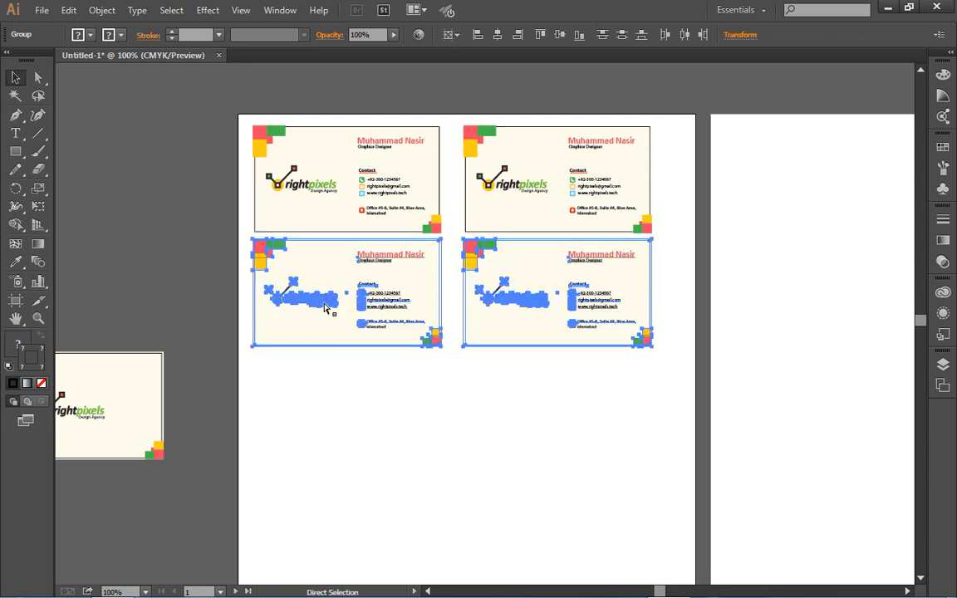
key("ctrl+d")
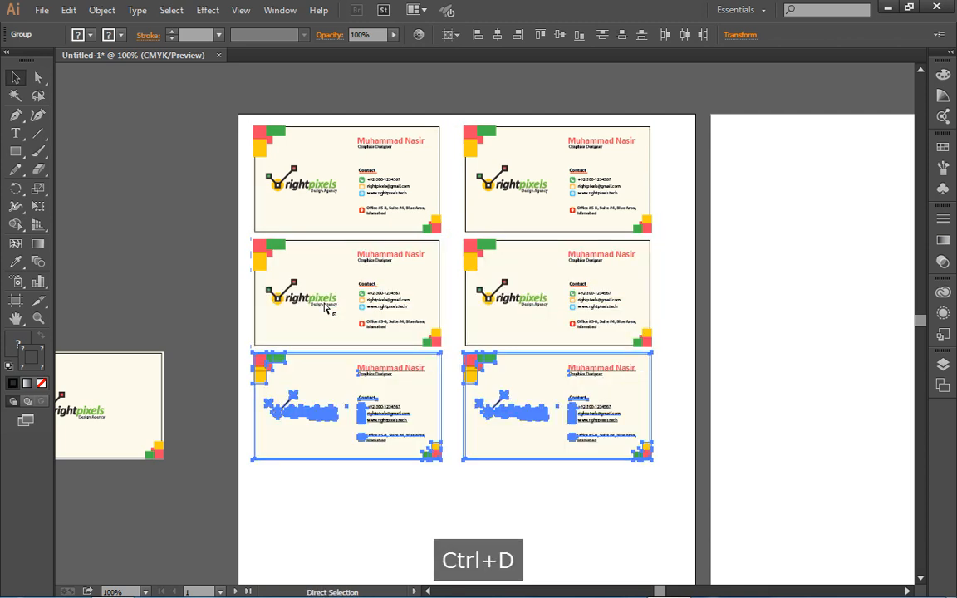
key("ctrl+d")
key("ctrl+d")
scroll(327, 309, "down", 2)
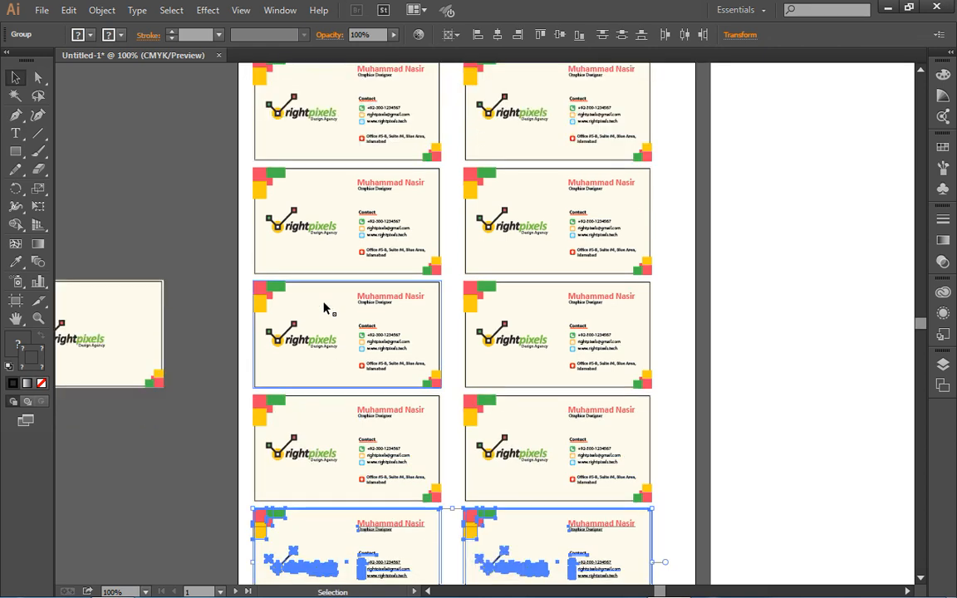
scroll(326, 308, "down", 3)
scroll(325, 308, "up", 2)
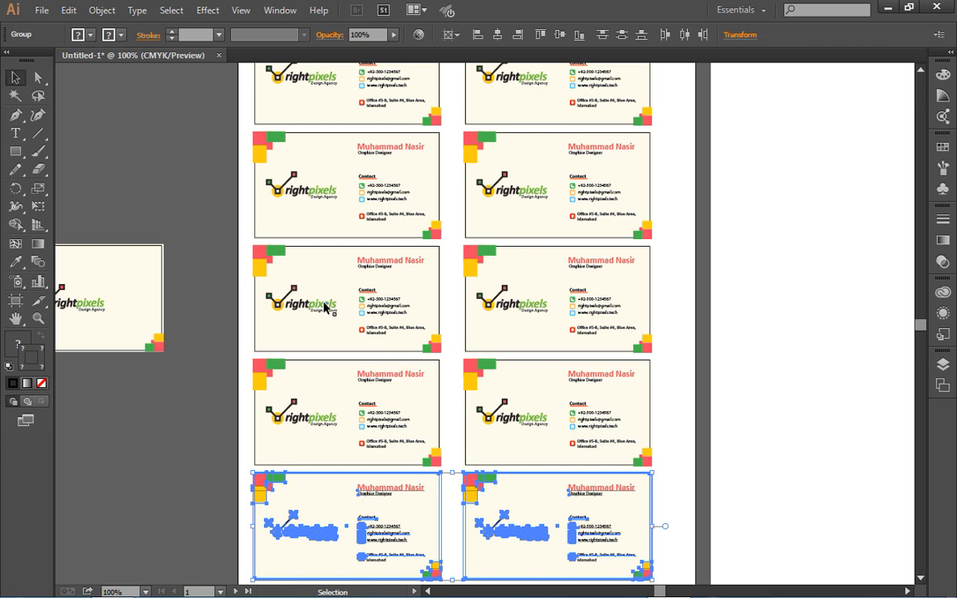
scroll(326, 308, "down", 1)
Group all ten front cards and center the group horizontally and vertically on the first artboard.
key("ctrl+minus")
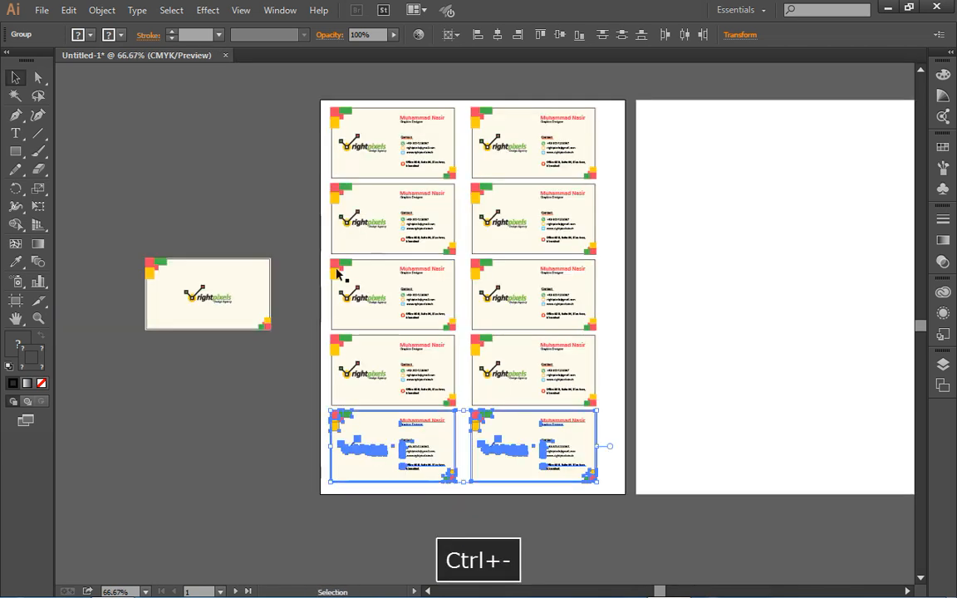
left_click_drag(310, 87, 596, 493)
key("ctrl+g")
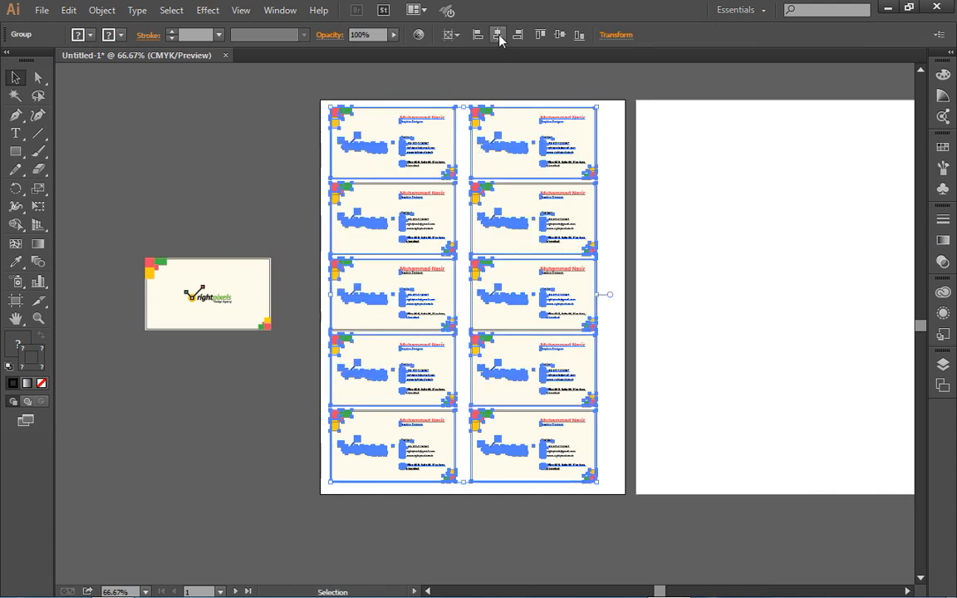
left_click(560, 36)
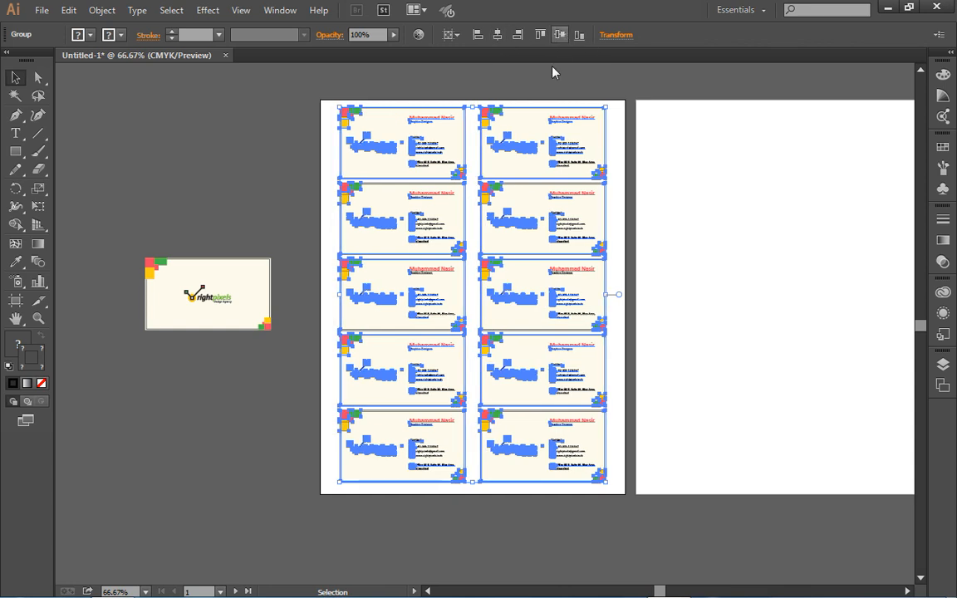
left_click(678, 293)
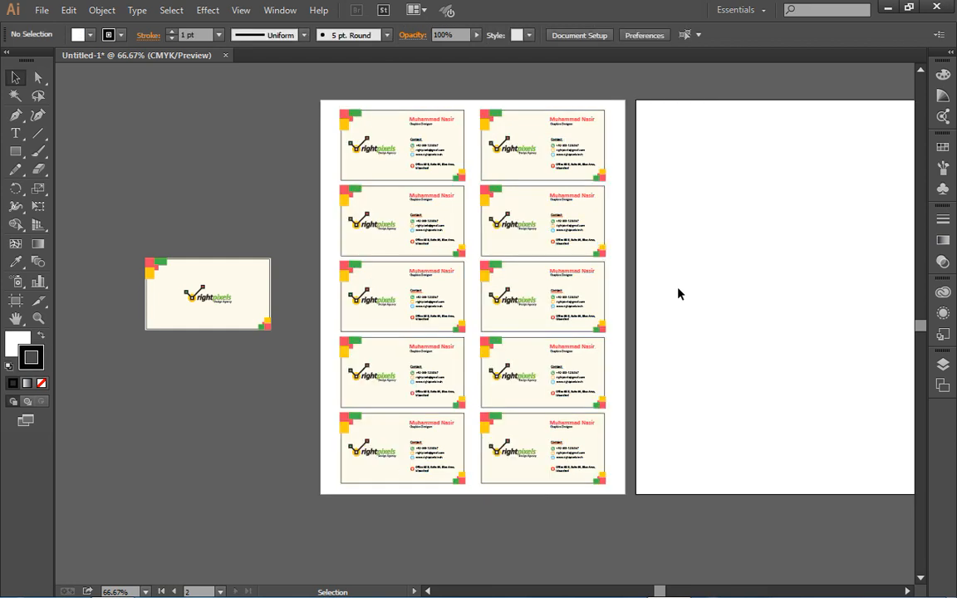
Move the back card with the centered logo into the upper-left area of the second artboard.
key("space")
left_click_drag(677, 287, 619, 288)
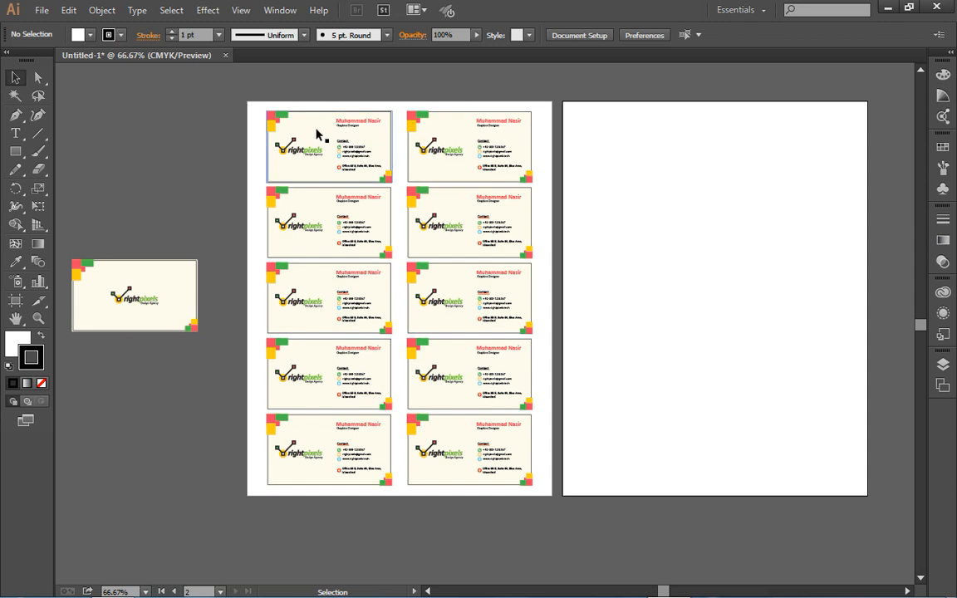
left_click_drag(153, 285, 673, 143)
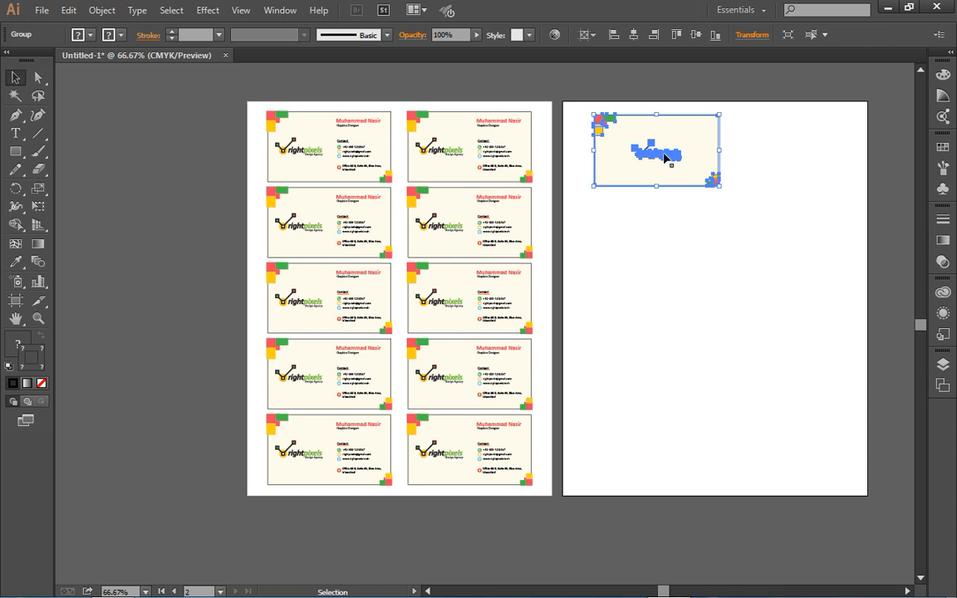
Move the back card off the artboards into the empty area beside the first artboard and show the rulers.
left_click_drag(664, 158, 170, 149)
key("ctrl")
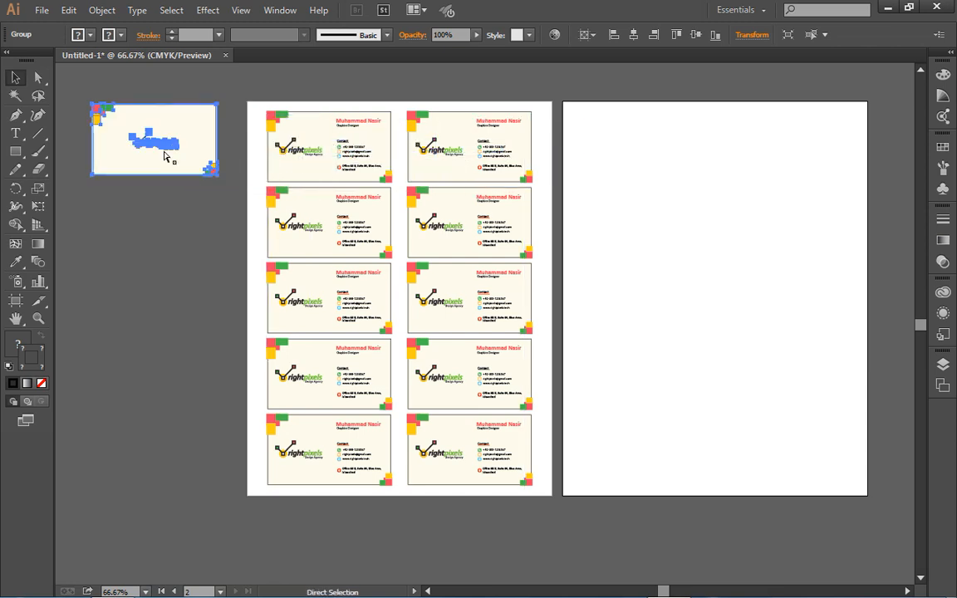
key("ctrl+r")
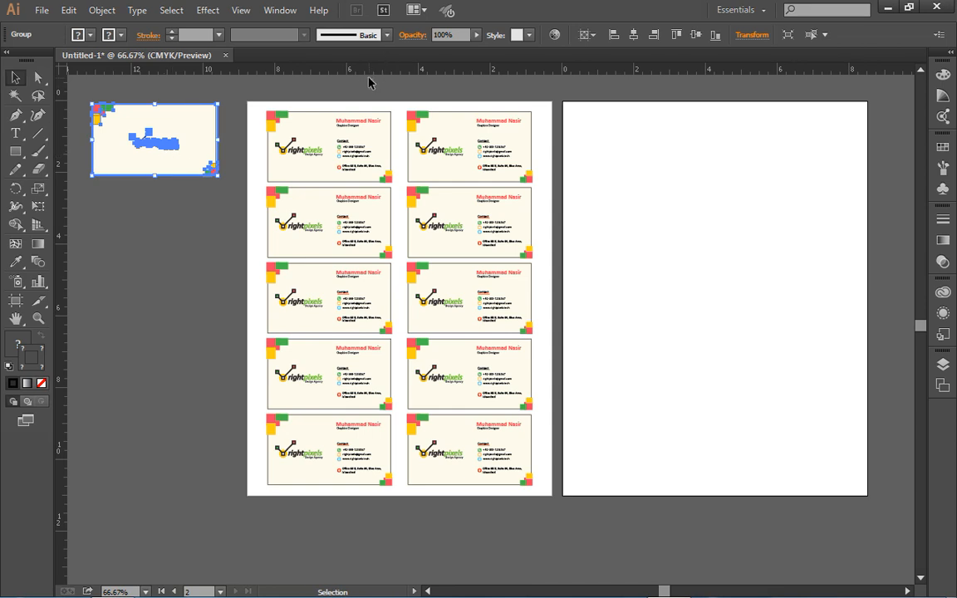
Place horizontal guides along the top and bottom edges of the first row of front cards.
key("ctrl+equal")
key("ctrl+equal")
scroll(295, 122, "down", 2)
key("space")
left_click_drag(283, 201, 469, 418)
left_click_drag(280, 73, 287, 167)
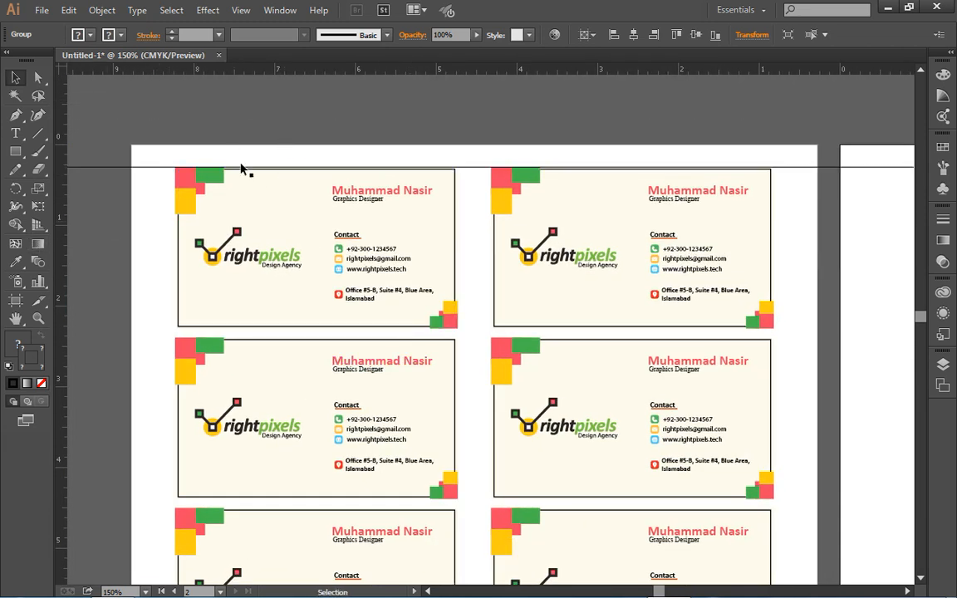
left_click_drag(266, 74, 259, 334)
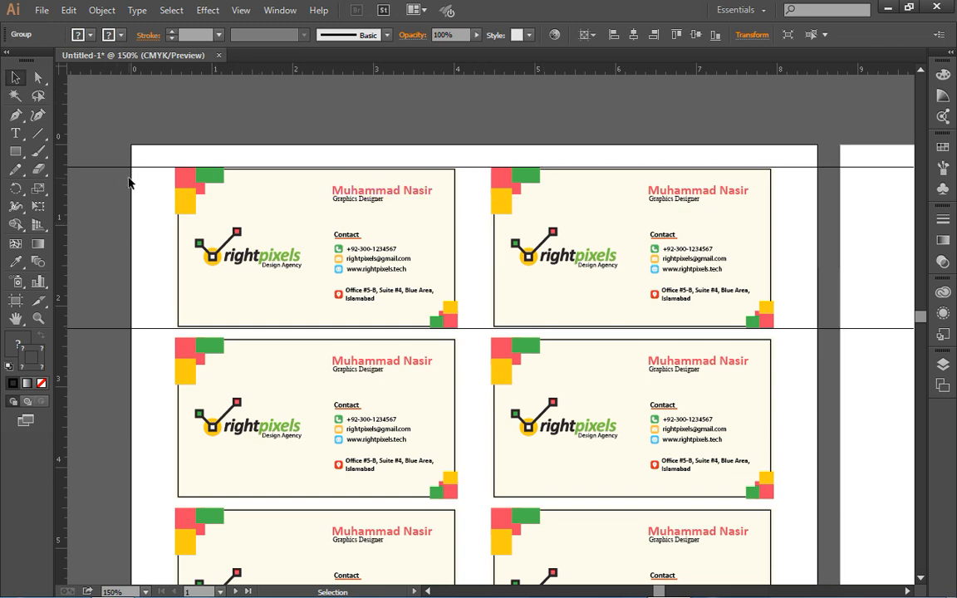
Set the guide color to Light Blue in the Guides & Grid preferences and deselect the card.
left_click(68, 10)
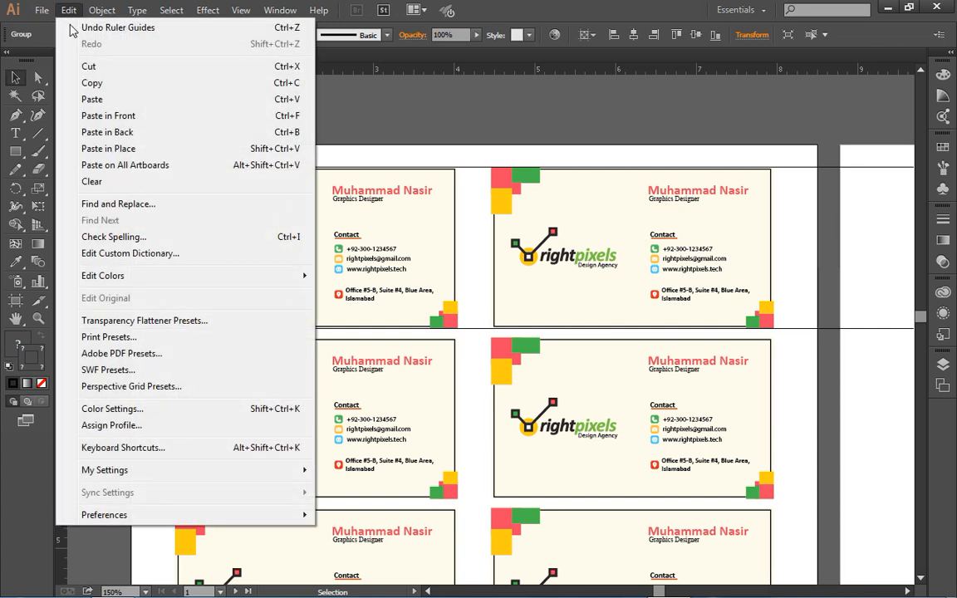
mouse_move(295, 517)
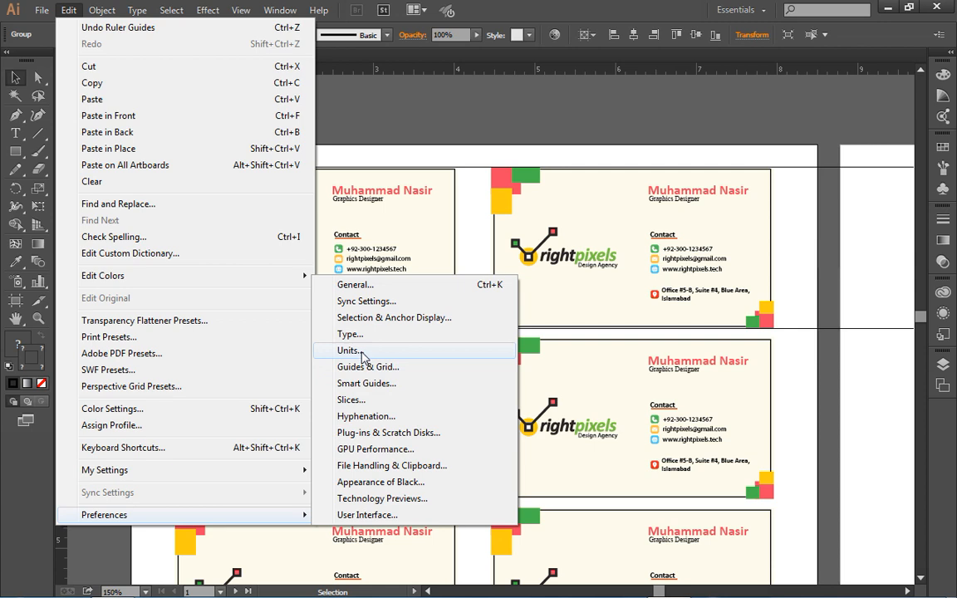
left_click(376, 371)
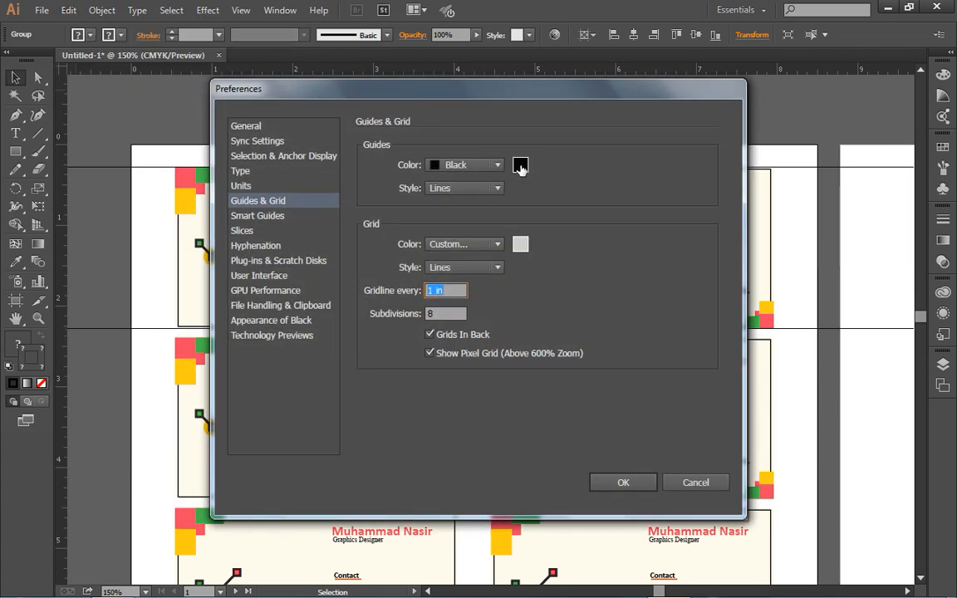
left_click(500, 164)
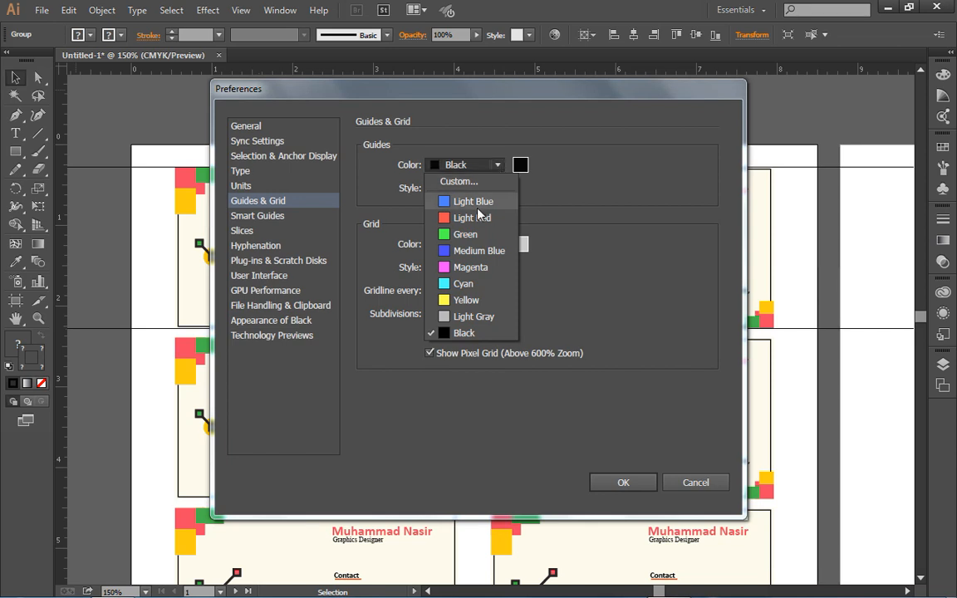
left_click(480, 201)
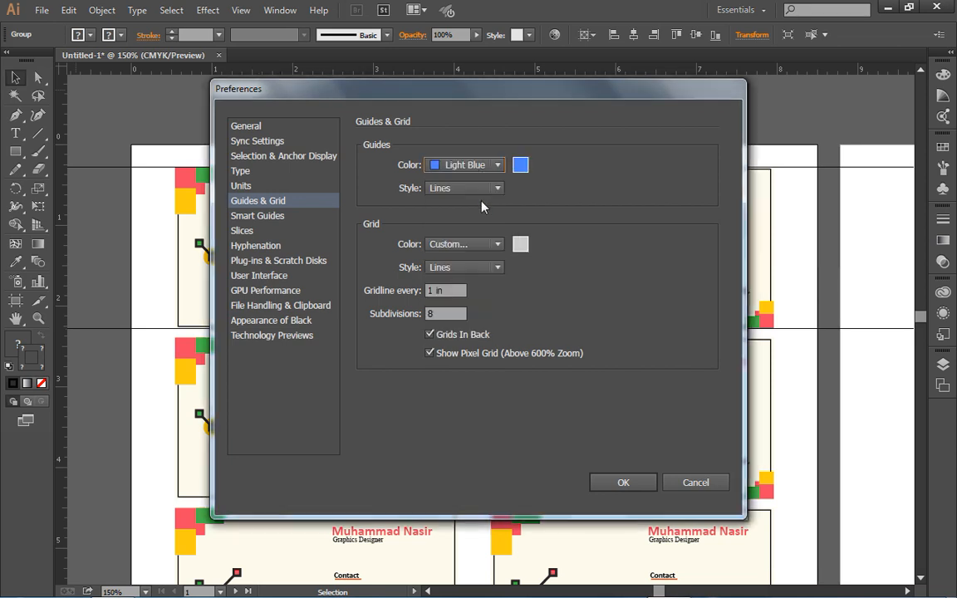
left_click(623, 482)
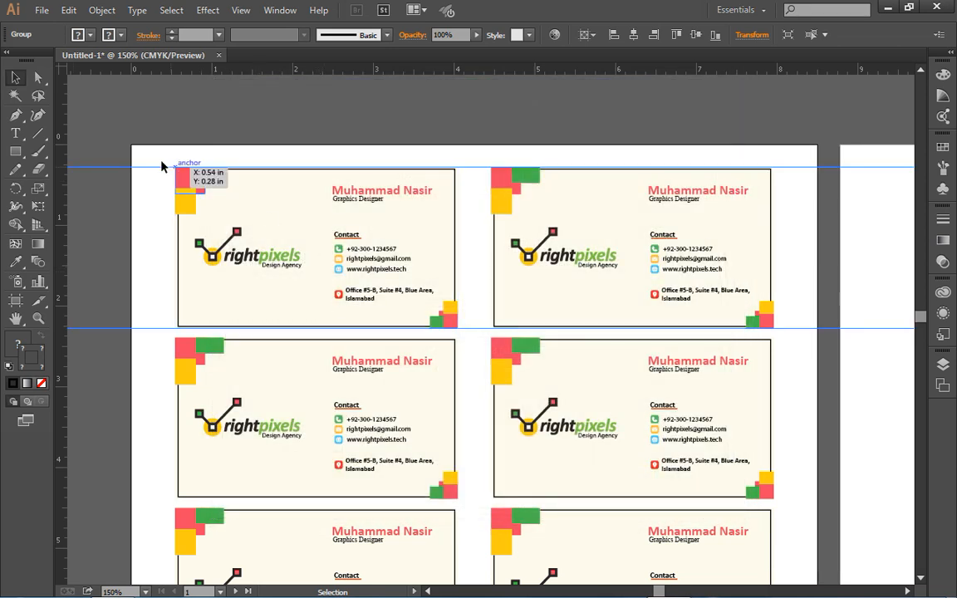
left_click(151, 138)
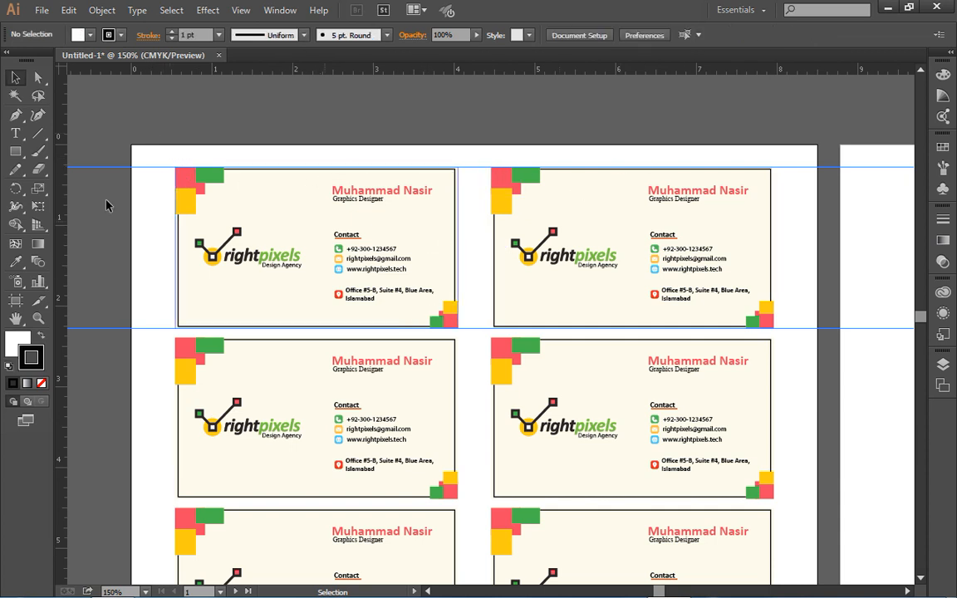
Place vertical guides along the outer left and right edges of the first front card in the top row.
key("space")
mouse_move(667, 264)
left_mouse_down()
mouse_move(512, 266)
mouse_move(663, 244)
left_mouse_up()
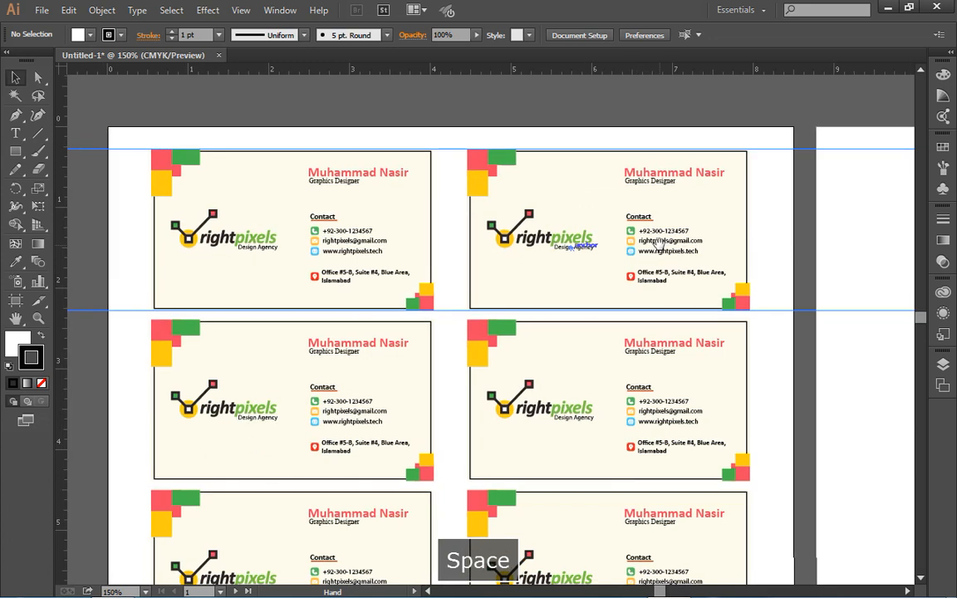
left_click_drag(60, 274, 152, 264)
left_click_drag(61, 293, 435, 279)
Draw a rectangle spanning the margin from the first artboard's left edge to the first vertical guide, with black fill and no stroke.
left_click(15, 151)
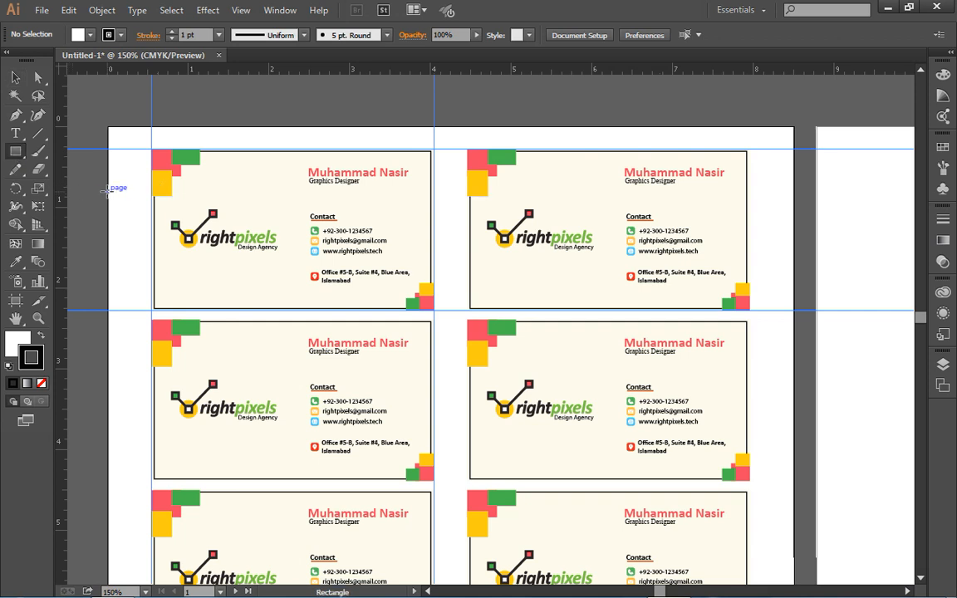
left_click_drag(107, 192, 151, 233)
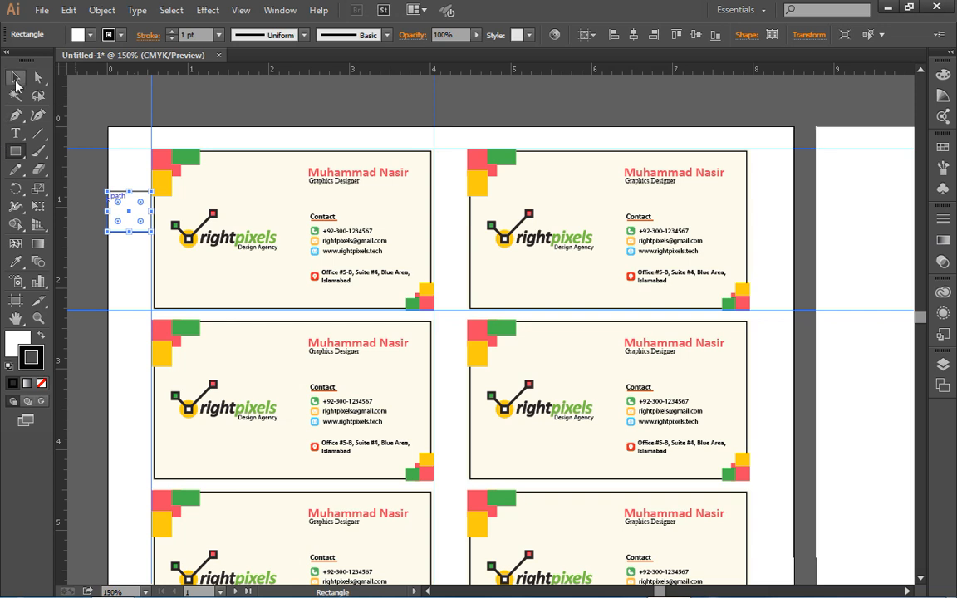
left_click(15, 78)
left_click(41, 335)
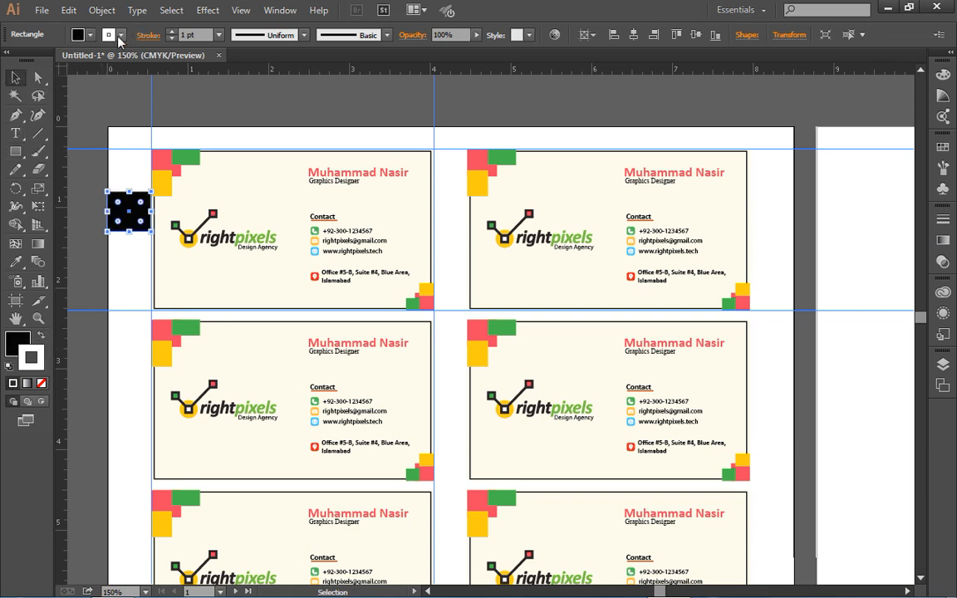
left_click(118, 40)
left_click(12, 65)
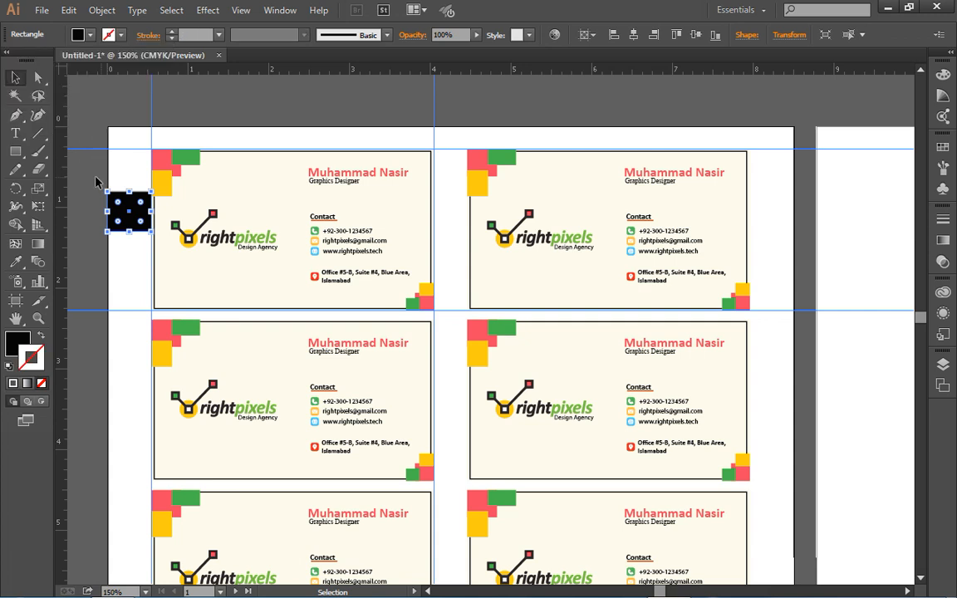
left_click(102, 181)
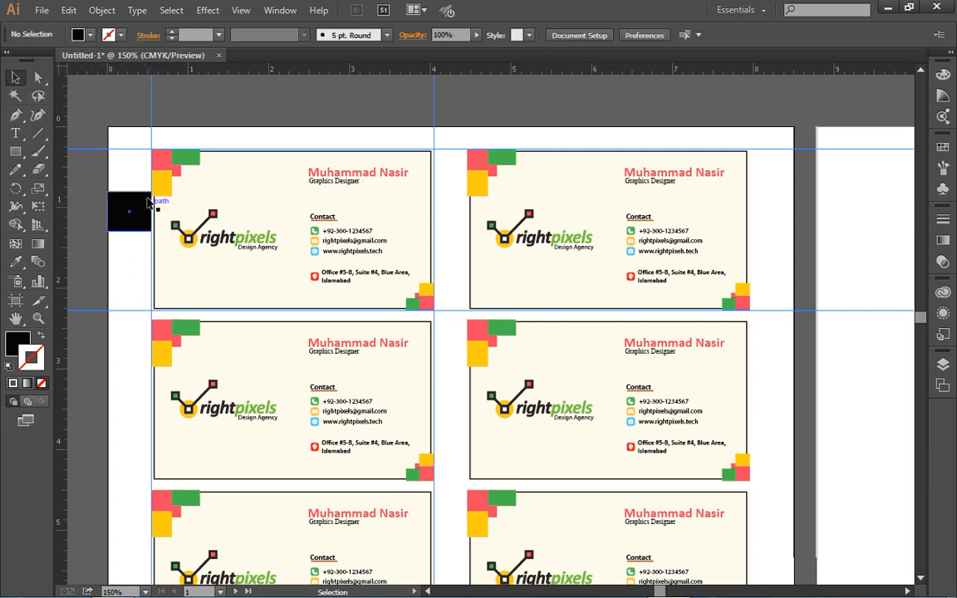
Move the black margin rectangle to the second artboard's left edge and place a vertical guide along the rectangle's right side.
left_click_drag(129, 216, 834, 226)
key("space")
left_click_drag(764, 235, 340, 256)
left_click_drag(60, 240, 403, 246)
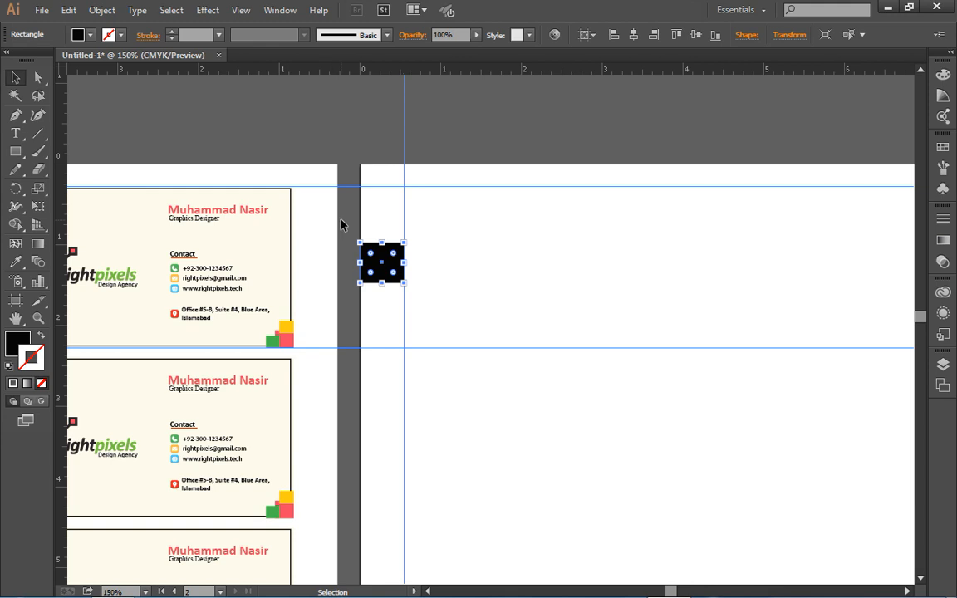
Move the black rectangle back above the first front card, aligned with the guides at the card's top-left corner.
key("space")
left_click_drag(248, 267, 378, 326)
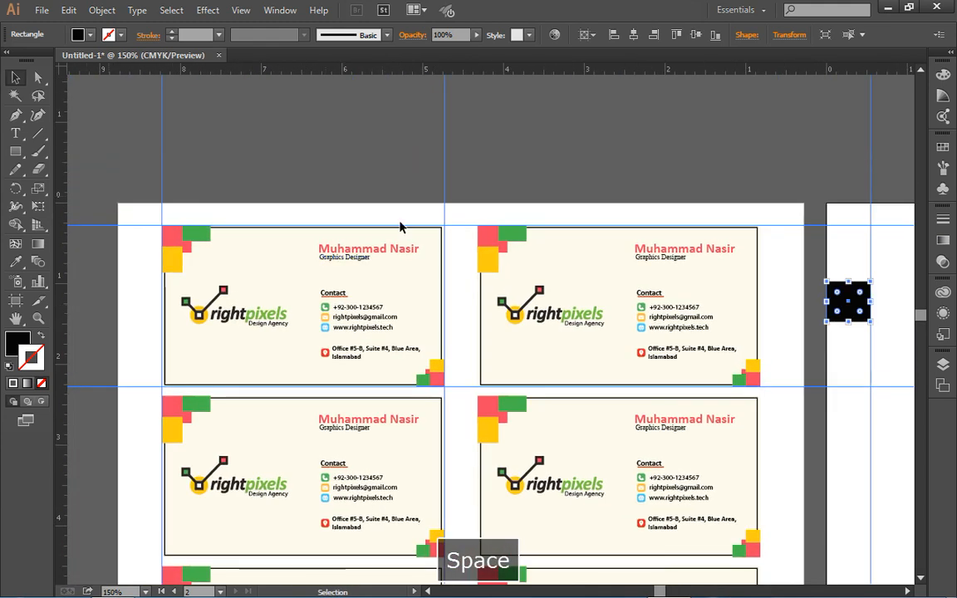
left_click_drag(848, 311, 183, 213)
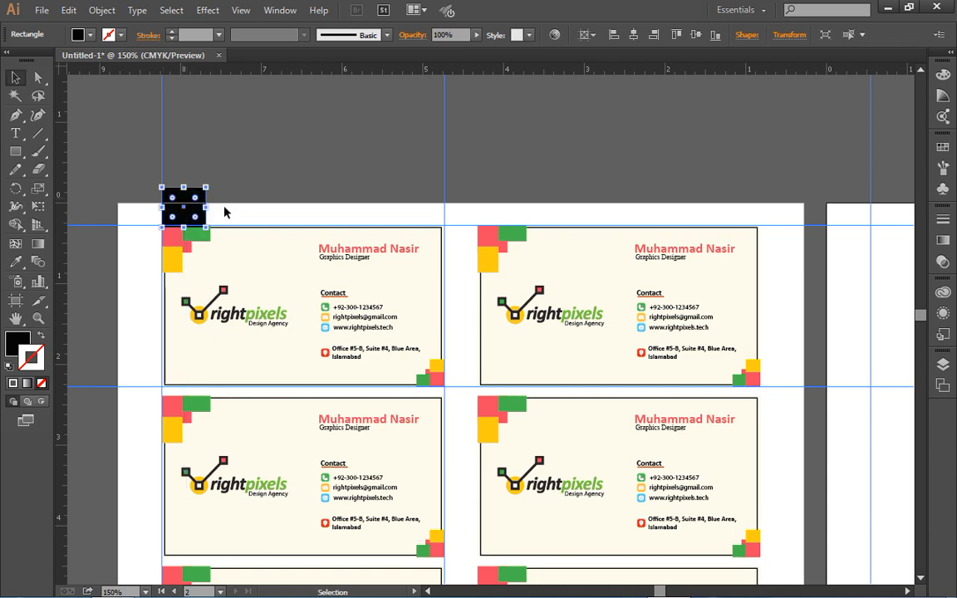
Widen the black rectangle to the guide at the first card's right edge so it spans the full card width.
key("z")
mouse_move(138, 172)
left_mouse_down()
mouse_move(261, 252)
mouse_move(301, 218)
left_mouse_up()
left_click(14, 78)
left_click(382, 139)
key("space")
left_click_drag(558, 300, 785, 281)
key("space")
left_click_drag(724, 295, 914, 312)
key("space")
left_click_drag(782, 309, 158, 340)
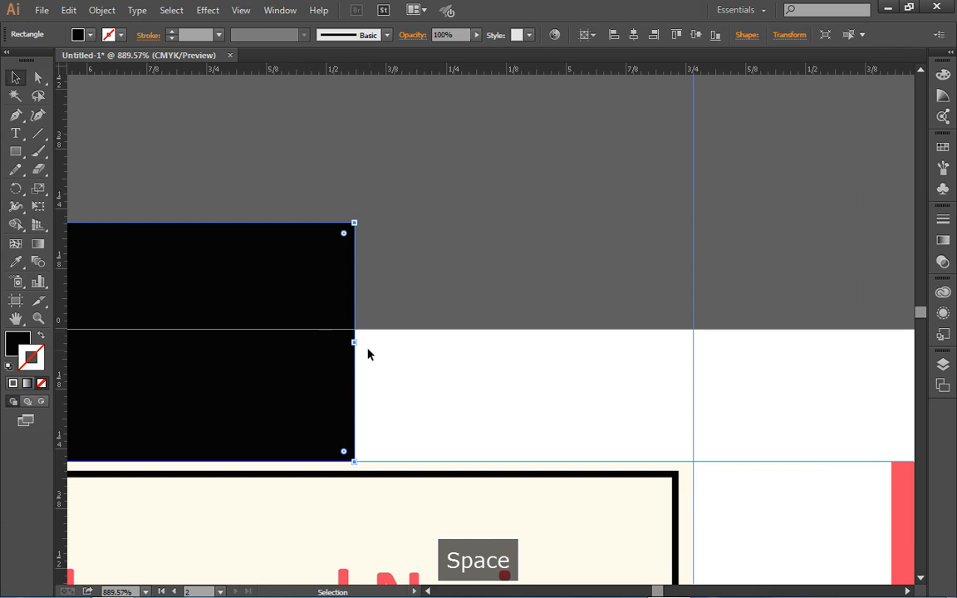
left_click_drag(355, 342, 693, 347)
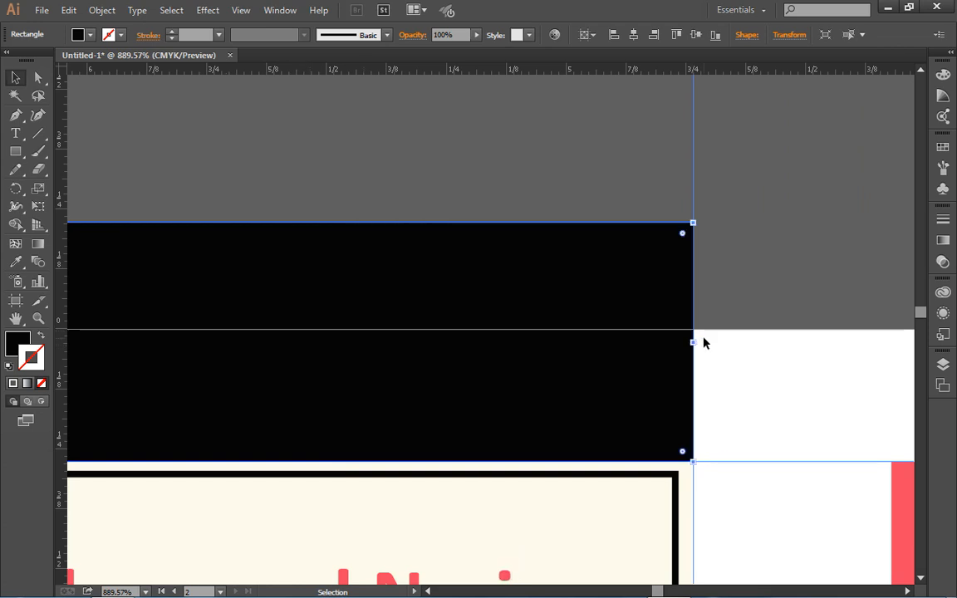
Move the card-width rectangle to the second artboard's margin guide and place a vertical guide at the rectangle's right end.
key("ctrl+minus")
key("ctrl+minus")
key("ctrl+minus")
key("ctrl+minus")
key("ctrl+minus")
key("ctrl+minus")
key("ctrl+minus")
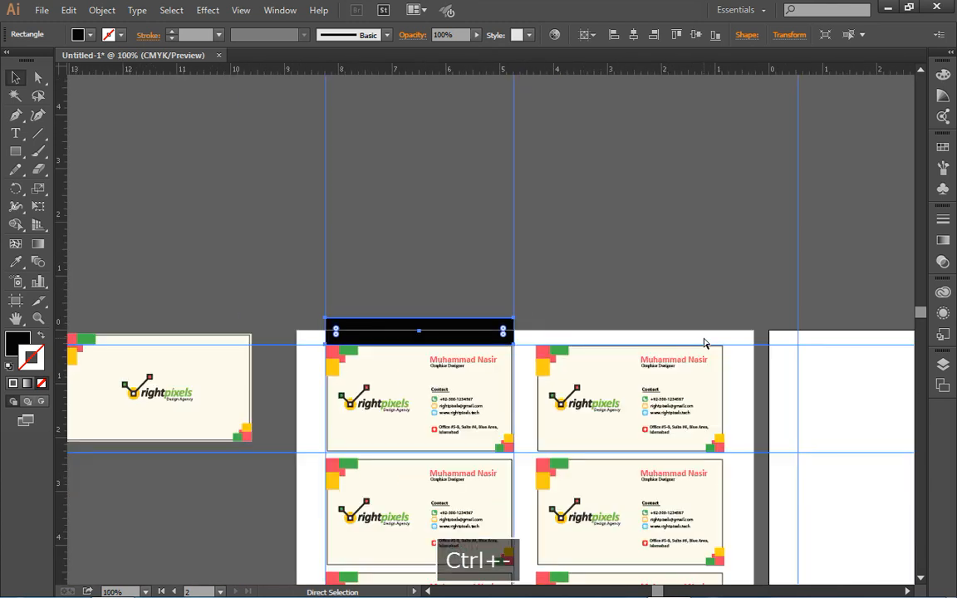
key("space")
left_click_drag(694, 324, 456, 180)
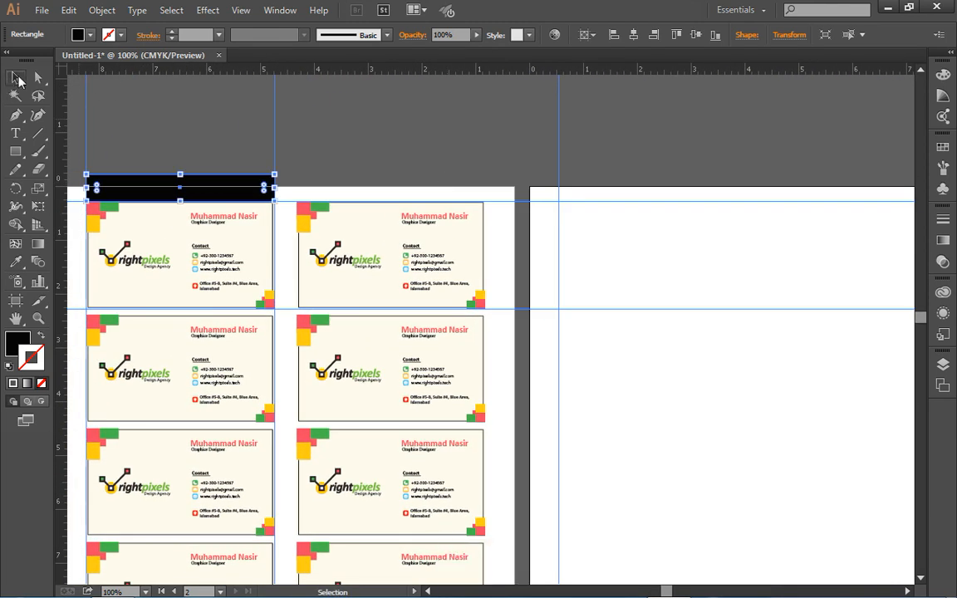
key("ctrl+shift+a")
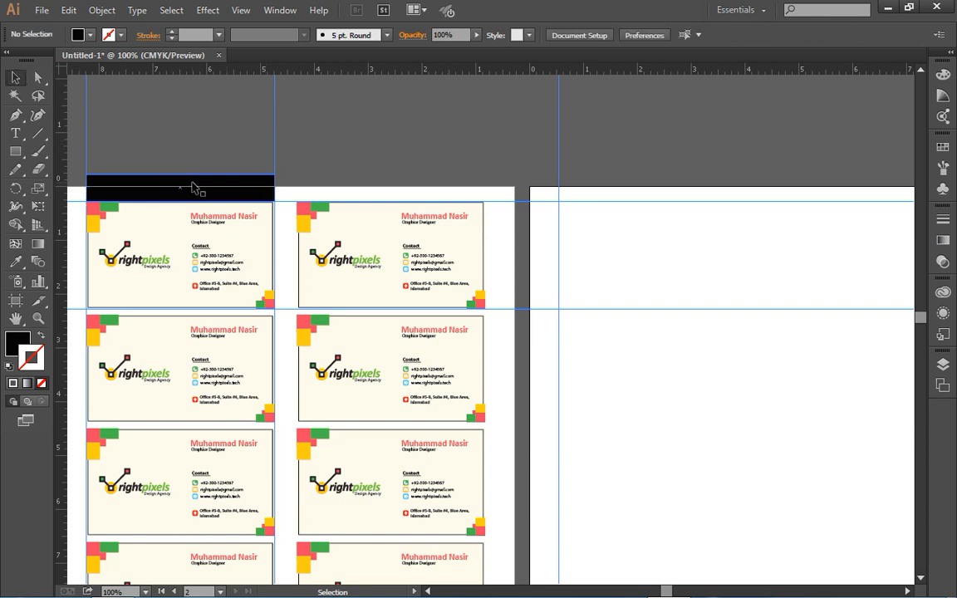
left_click_drag(199, 187, 325, 264)
key("space")
left_click_drag(59, 245, 391, 279)
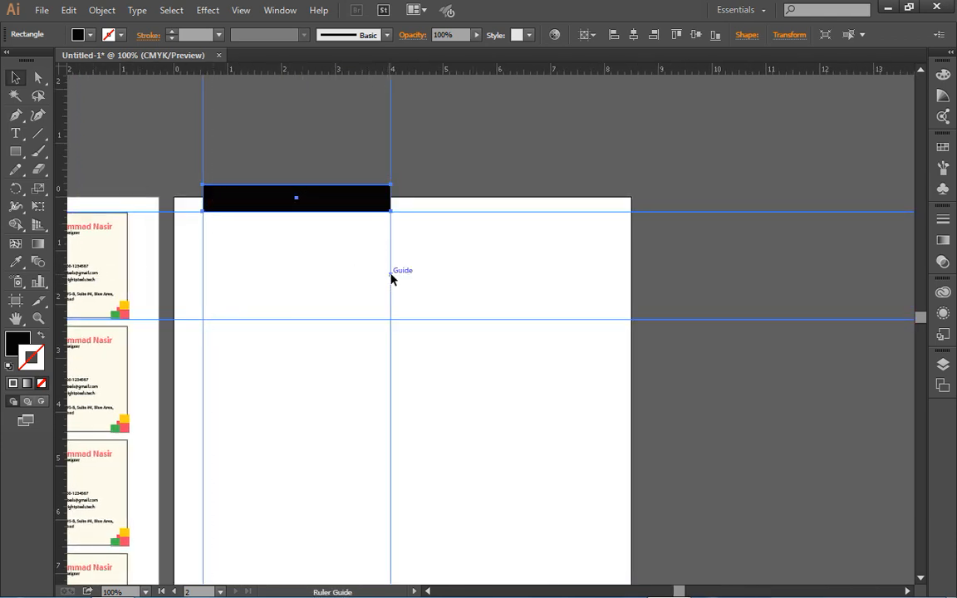
Place a vertical guide along the left edge of the second column of front cards on the first artboard.
left_click_drag(263, 280, 376, 284)
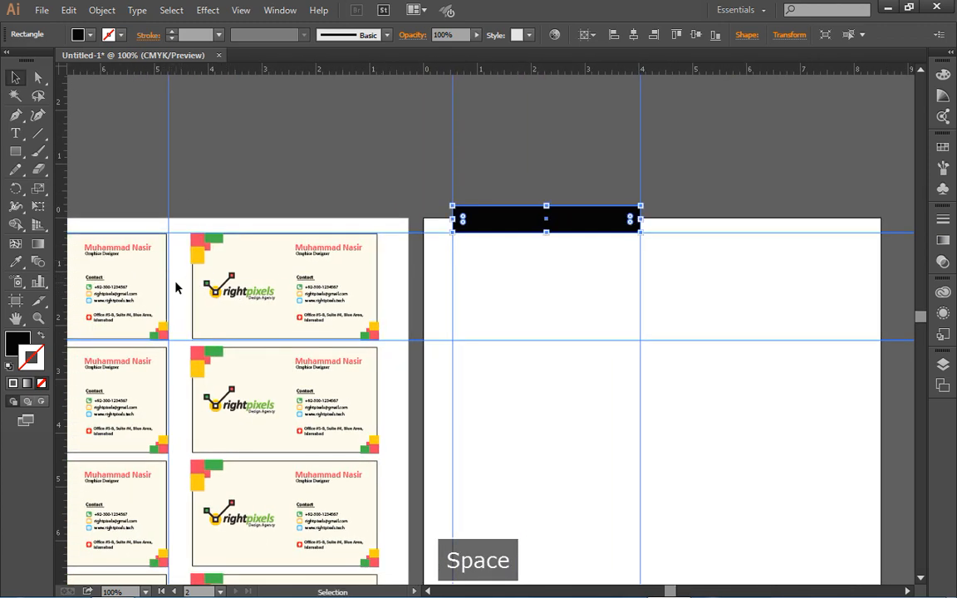
left_click_drag(180, 267, 291, 291)
key("ctrl+equal")
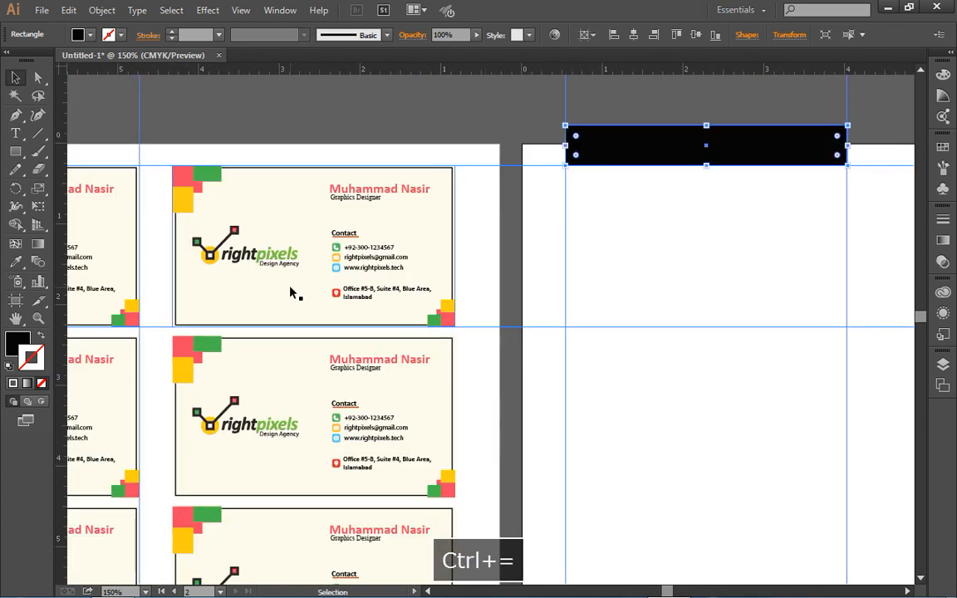
left_click_drag(83, 200, 123, 231)
left_click_drag(61, 233, 302, 234)
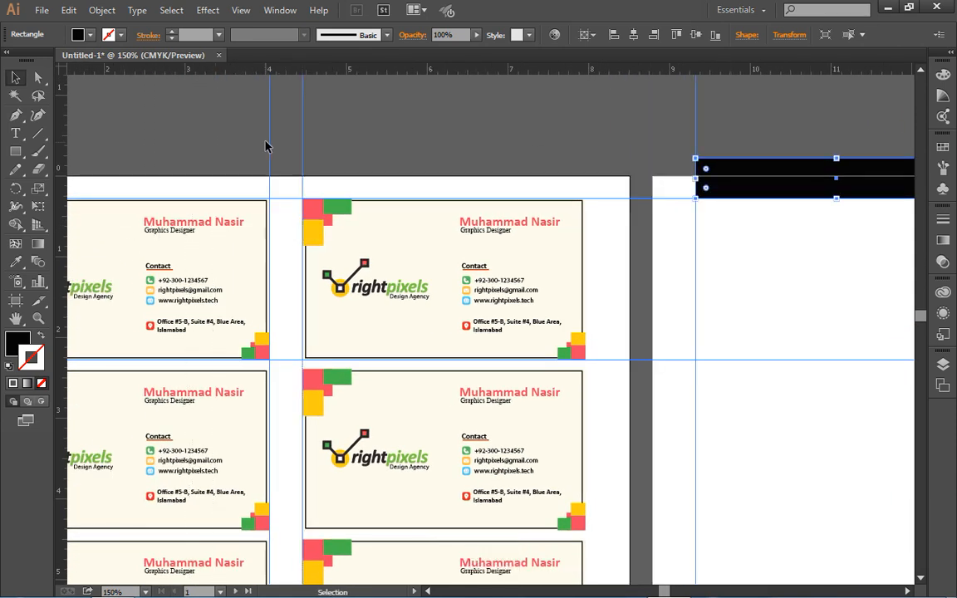
Draw a small black rectangle spanning the gap between the guides of the two front card columns.
left_click(15, 151)
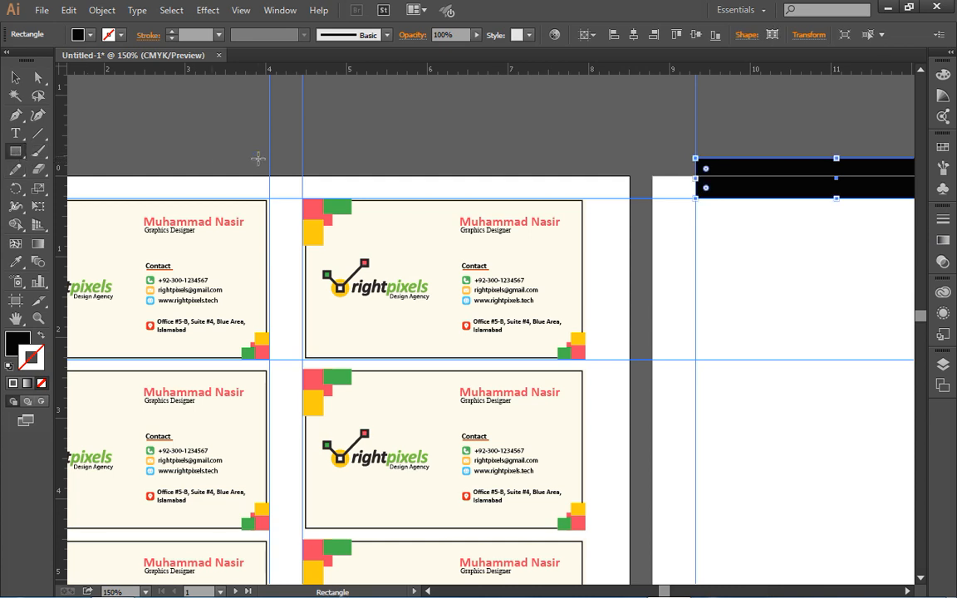
left_click_drag(270, 144, 302, 173)
key("v")
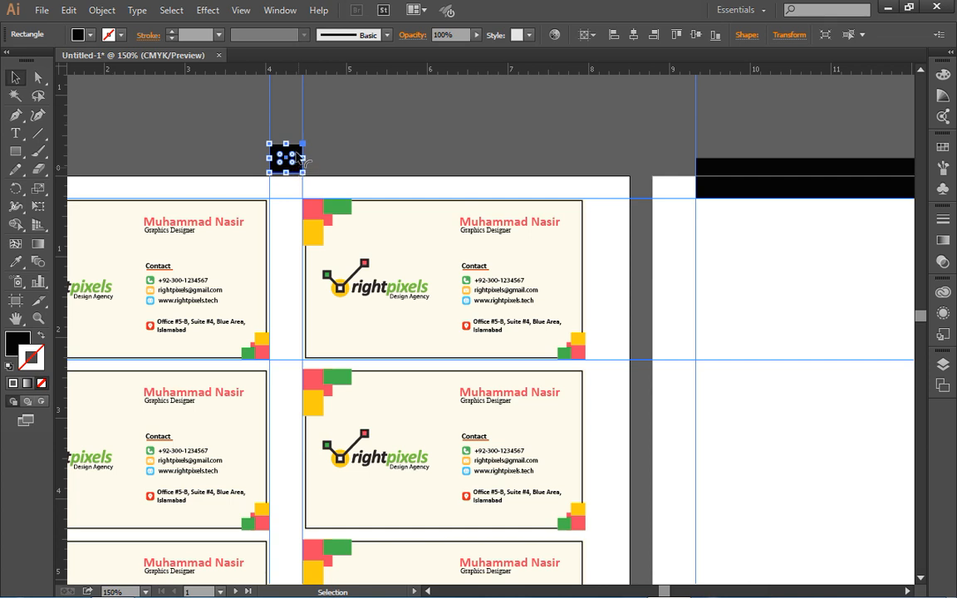
Move the gap rectangle to the second artboard beside the card-width rectangle, and delete the card-width rectangle.
left_click_drag(285, 158, 425, 216)
key("space")
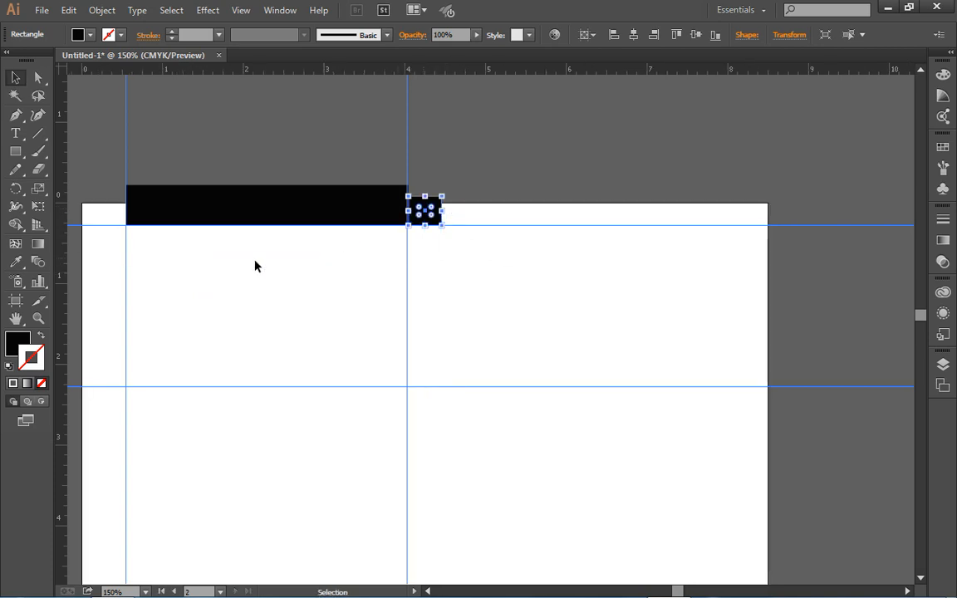
left_click(281, 213)
key("Delete")
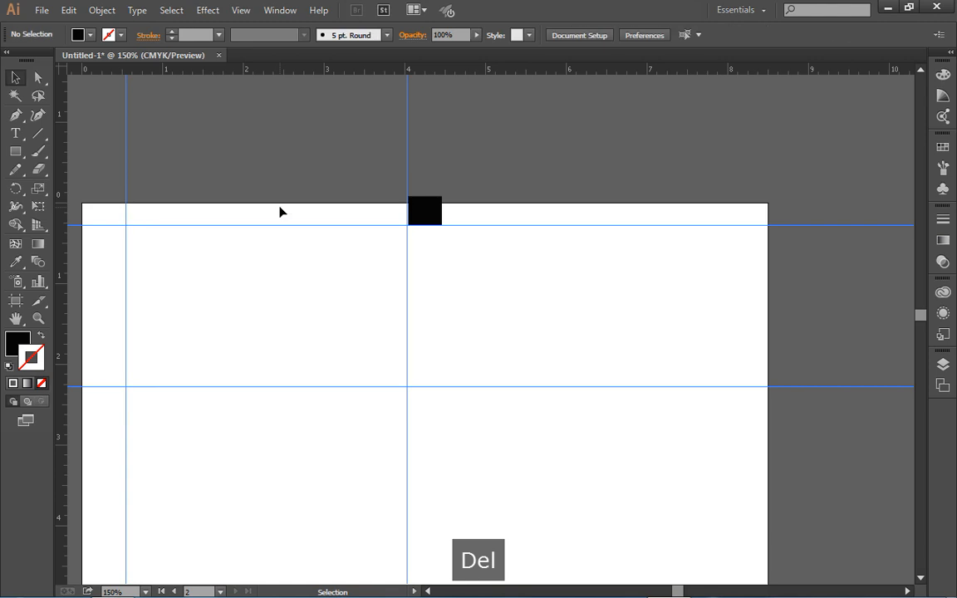
Snap the gap rectangle against the second artboard's second vertical guide and place another vertical guide along the rectangle's right side.
key("ctrl+equal")
key("ctrl+equal")
key("ctrl+equal")
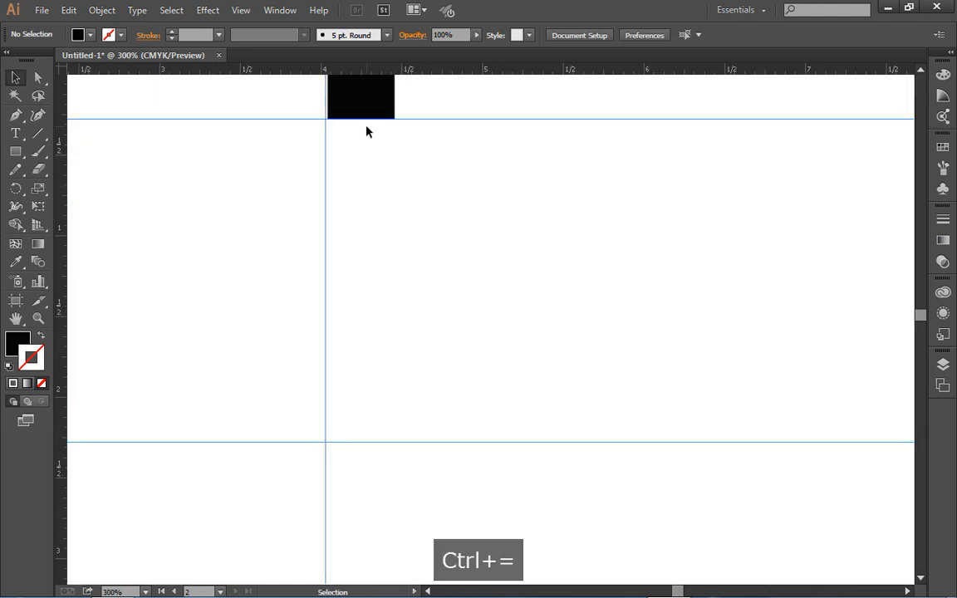
key("space")
left_click_drag(367, 158, 377, 272)
left_click_drag(362, 198, 341, 193)
left_click_drag(60, 237, 401, 236)
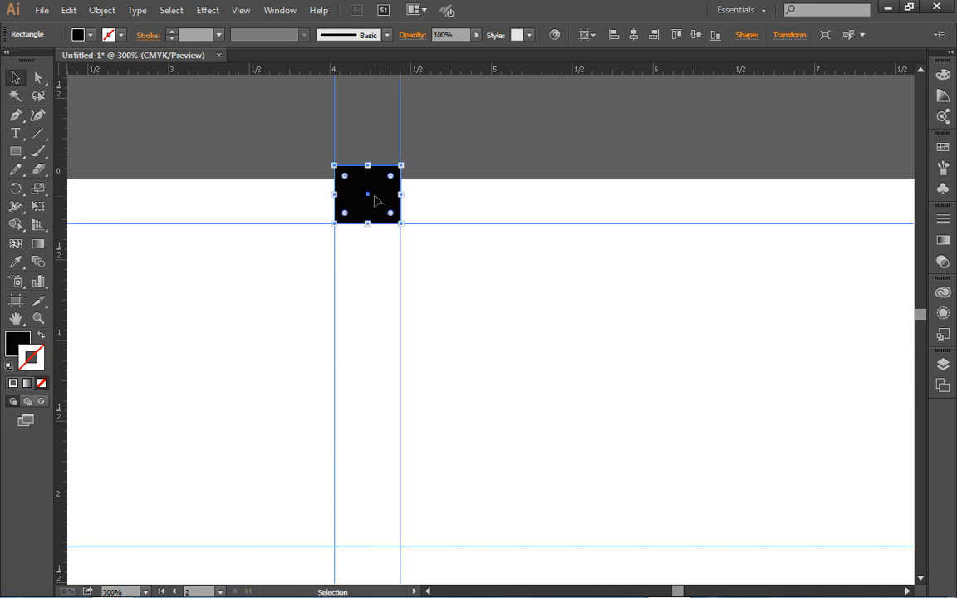
Delete the black gap rectangle from the second artboard.
key("Delete")
key("ctrl+minus")
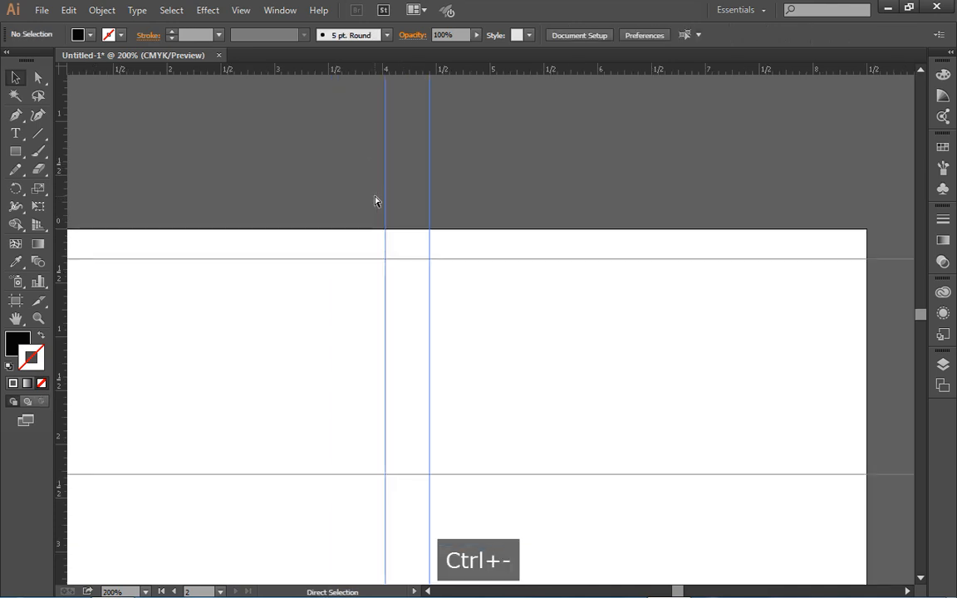
key("ctrl+minus")
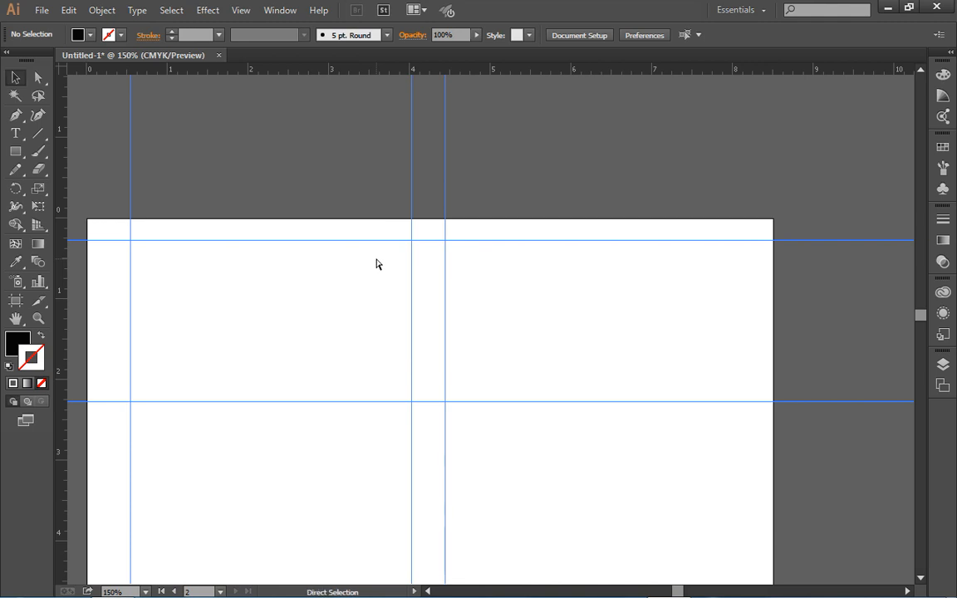
key("ctrl+minus")
Place the logo-only card back in the second artboard's first guide cell, in the first row and first column.
left_click_drag(326, 340, 510, 202)
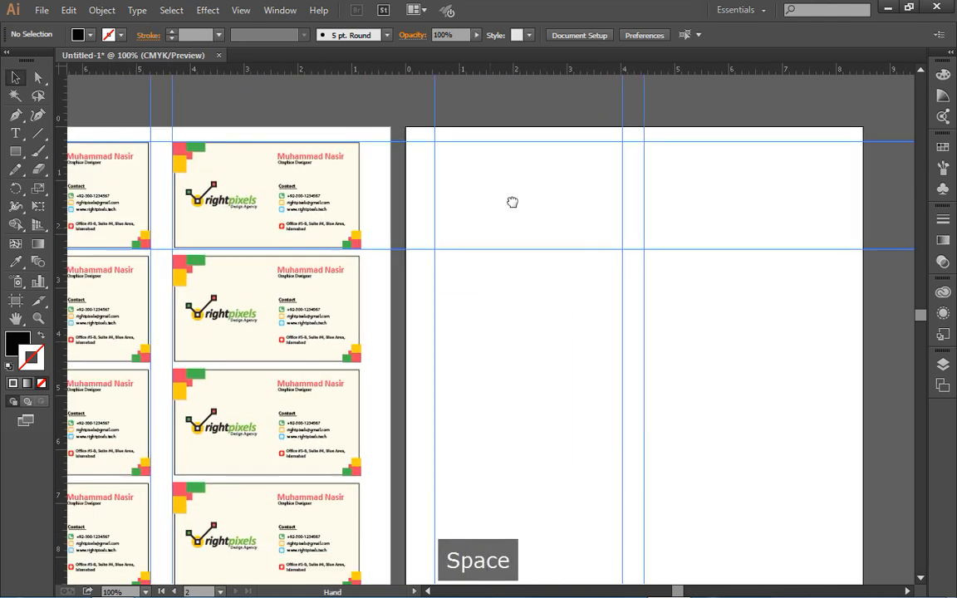
left_click_drag(269, 252, 487, 234)
left_click_drag(237, 233, 502, 212)
left_click_drag(347, 187, 690, 204)
key("space")
left_click_drag(544, 254, 397, 274)
left_click_drag(337, 227, 652, 185)
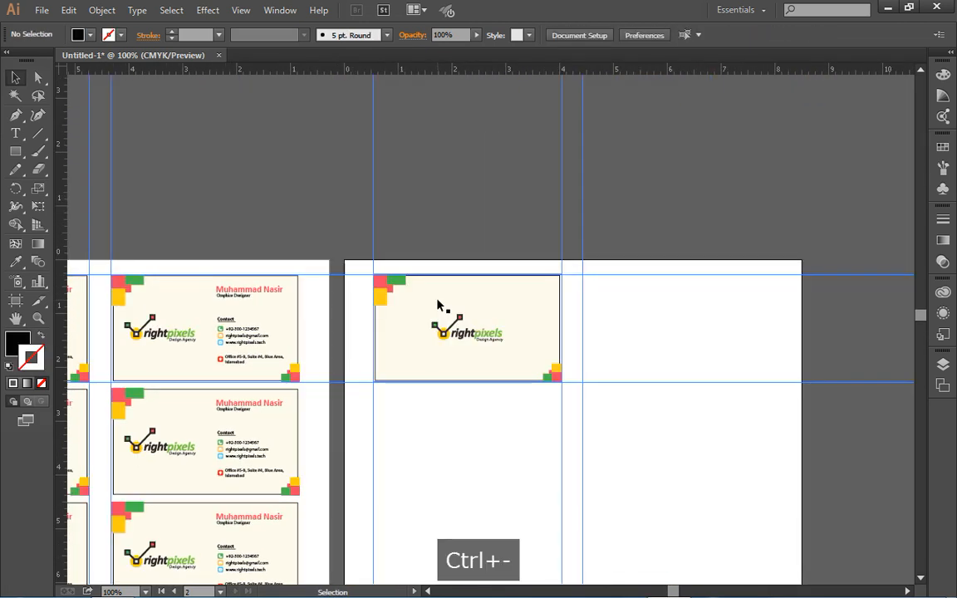
Place horizontal guides along the upper and lower edges of the second row of front cards, extending across both artboards.
scroll(235, 396, "down", 2)
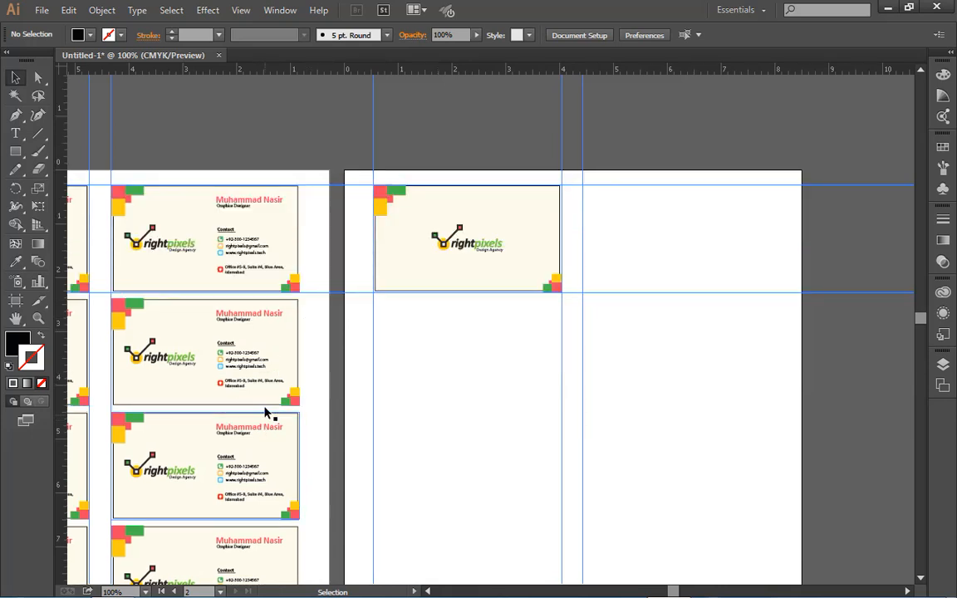
left_click_drag(449, 75, 384, 300)
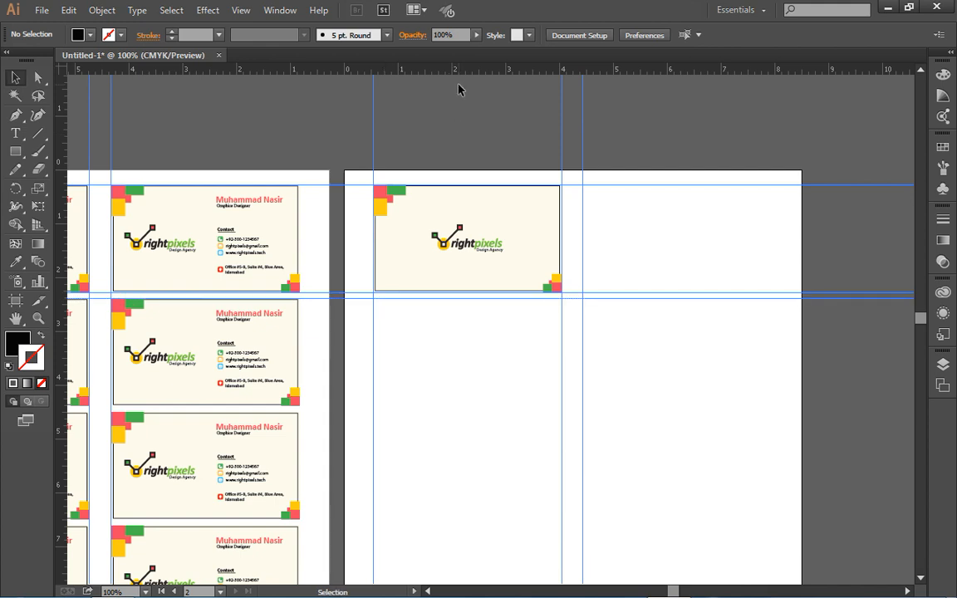
left_click_drag(462, 73, 424, 406)
scroll(427, 322, "down", 2)
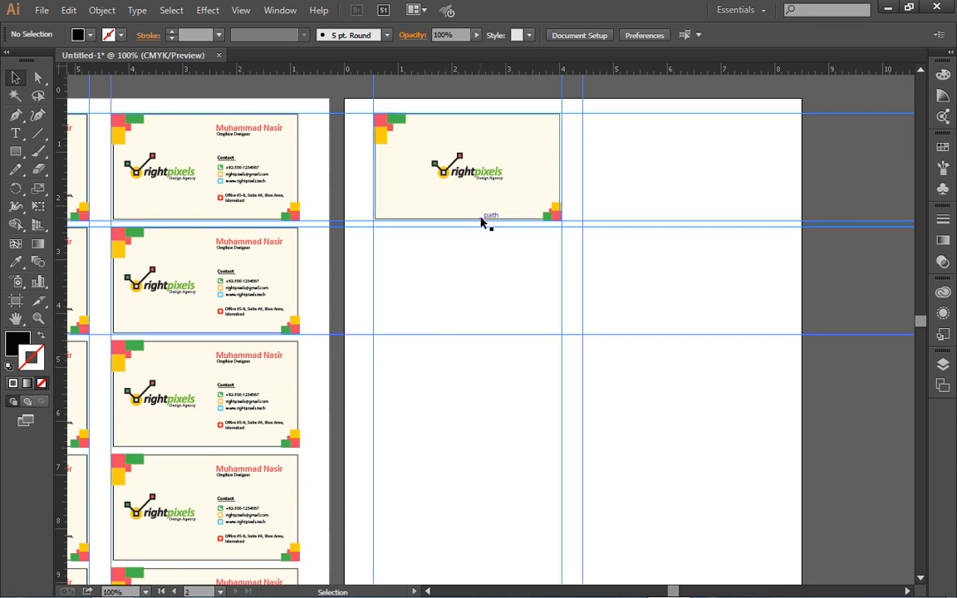
Duplicate the card back into the second column of the second artboard's first row, aligned to the guides.
left_click_drag(451, 187, 398, 163)
key("ctrl+equal")
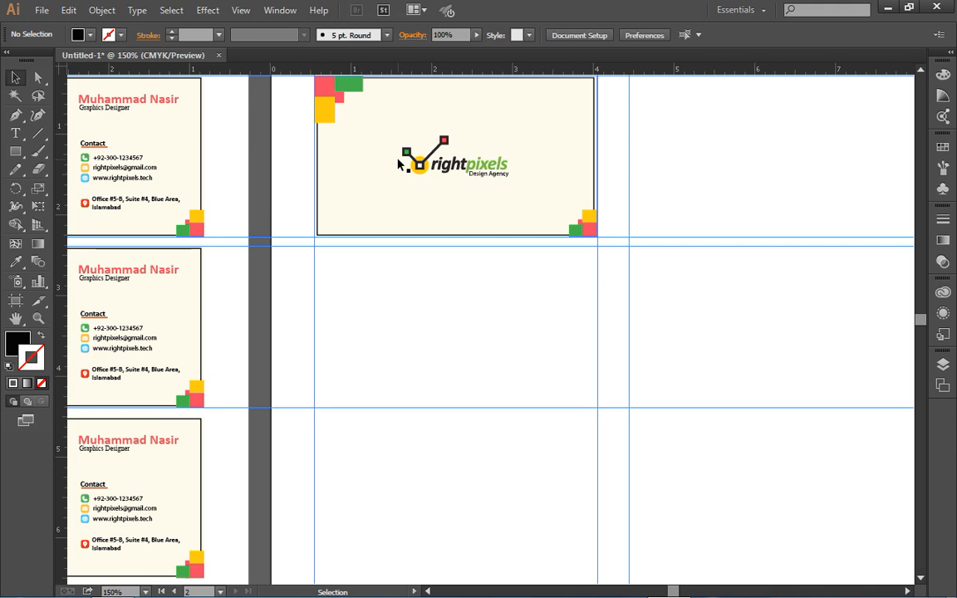
left_click_drag(398, 164, 730, 167)
key("space")
left_click_drag(722, 239, 659, 313)
left_click(707, 338)
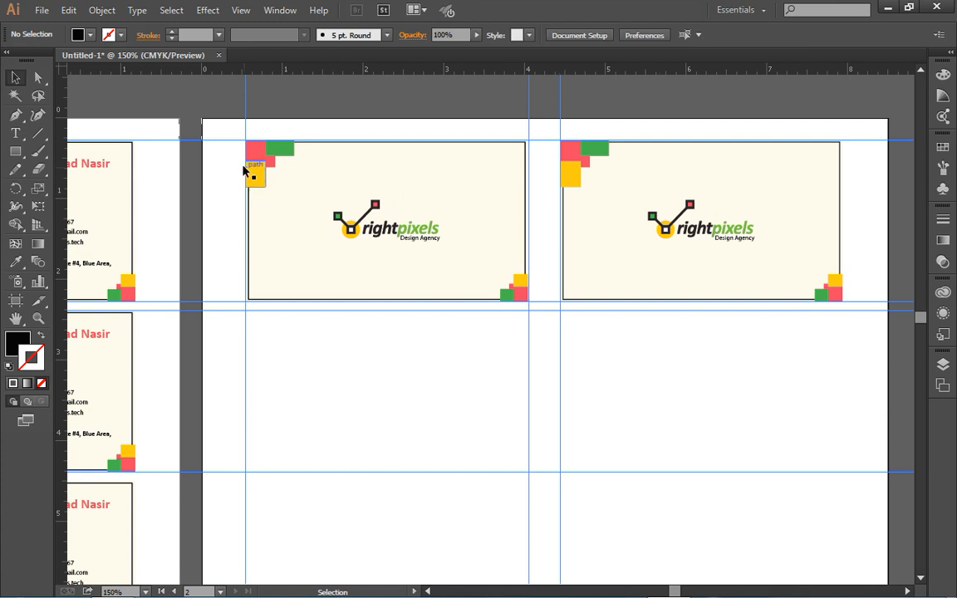
Duplicate both first-row card backs straight down into the second row, between its horizontal guides.
left_click_drag(226, 156, 731, 279)
scroll(275, 343, "down", 2)
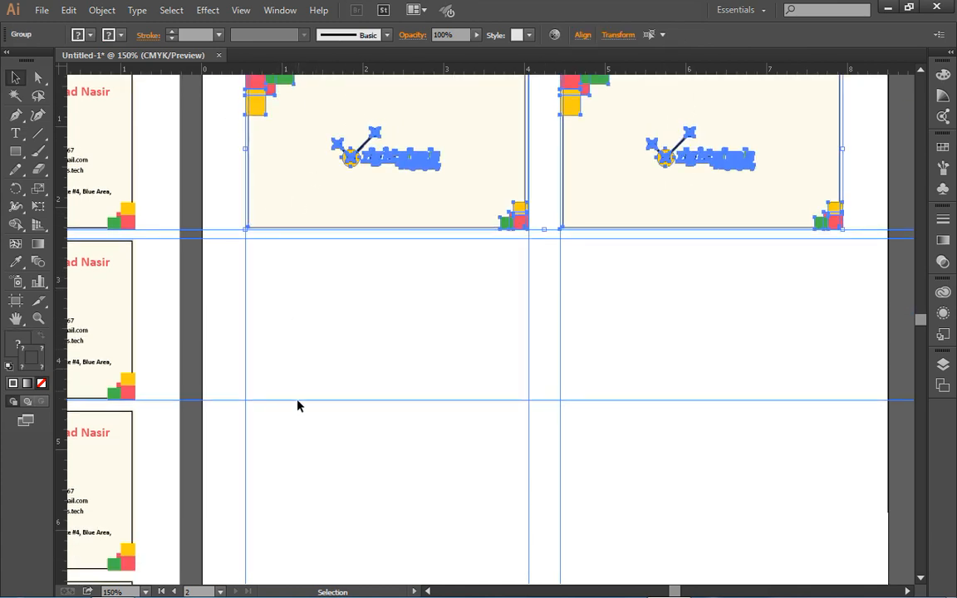
scroll(310, 254, "up", 1)
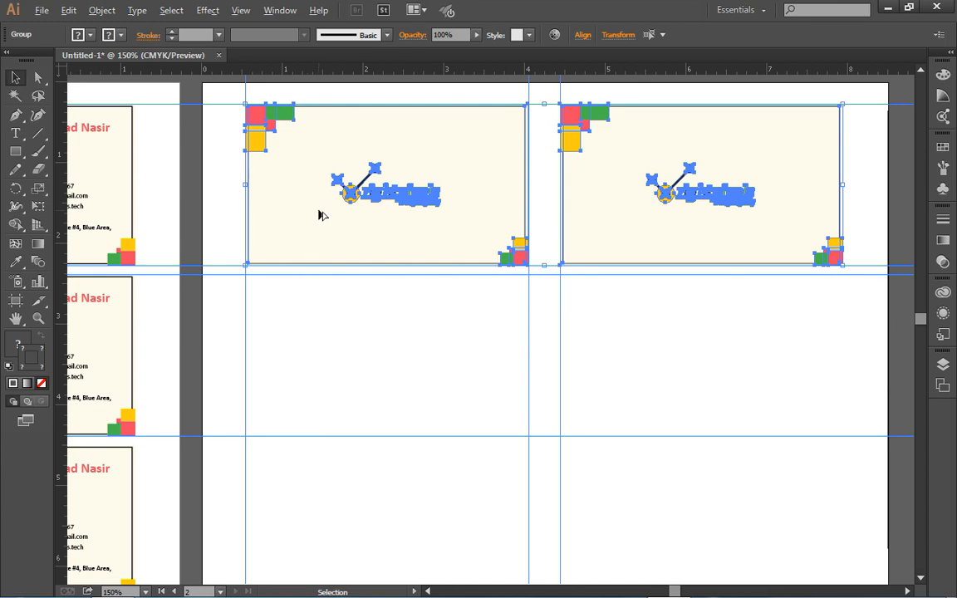
left_click_drag(322, 242, 322, 385)
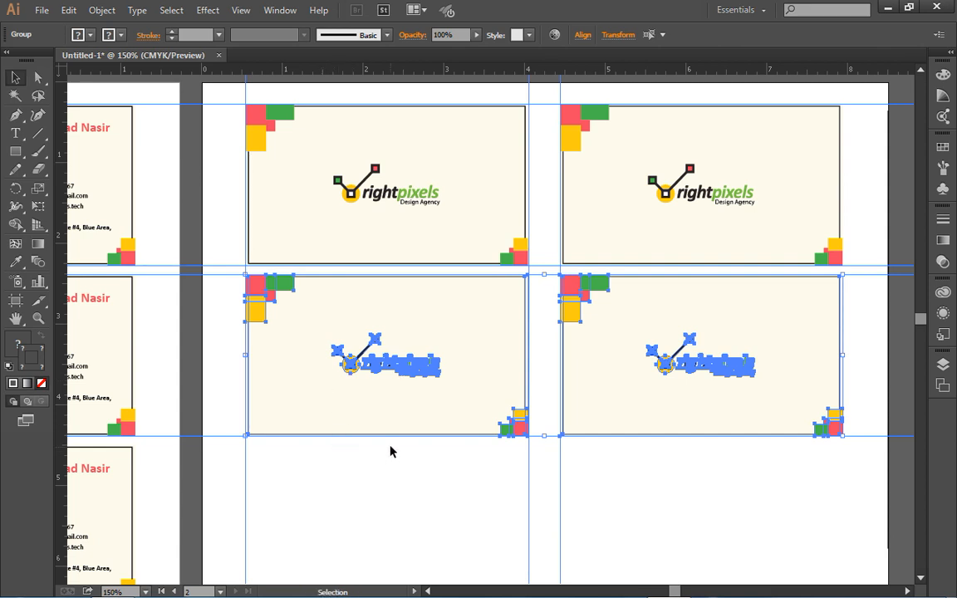
Repeat the downward duplication three times to fill the third, fourth and fifth rows with card backs.
scroll(399, 443, "down", 1)
key("ctrl+minus")
scroll(406, 443, "down", 4)
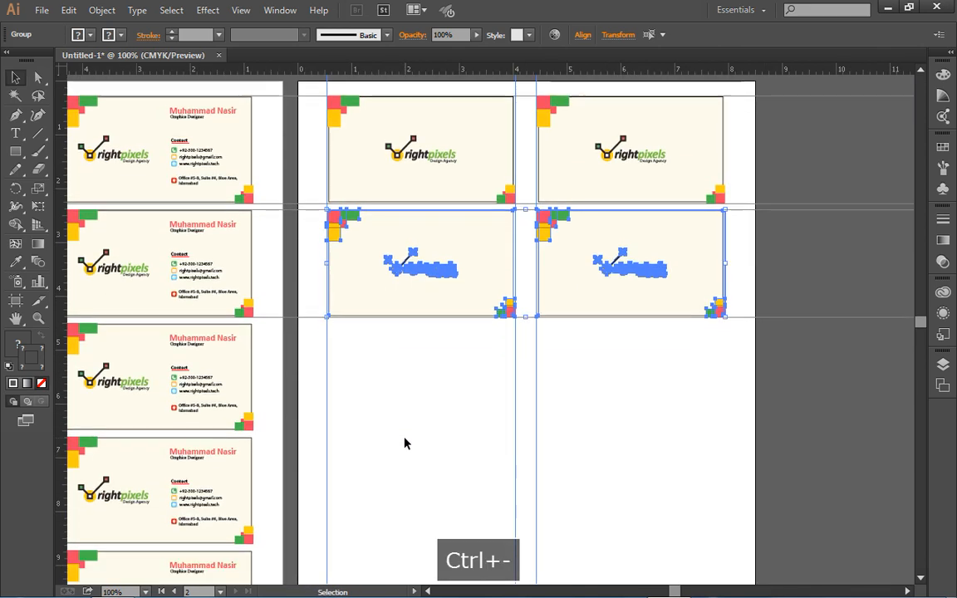
key("ctrl+d")
key("ctrl+d")
scroll(405, 443, "down", 6)
key("ctrl+d")
scroll(406, 444, "down", 4)
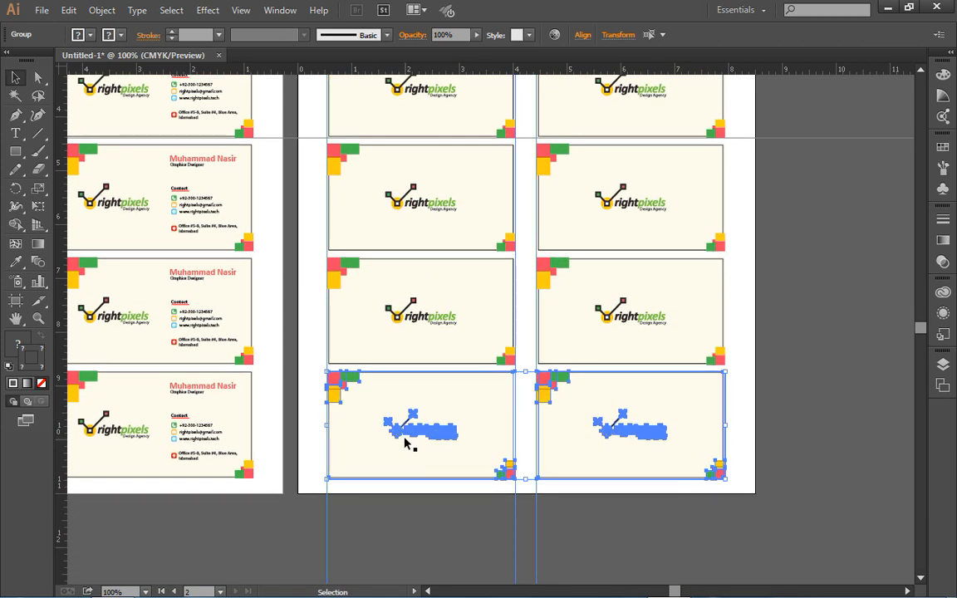
scroll(405, 443, "up", 3)
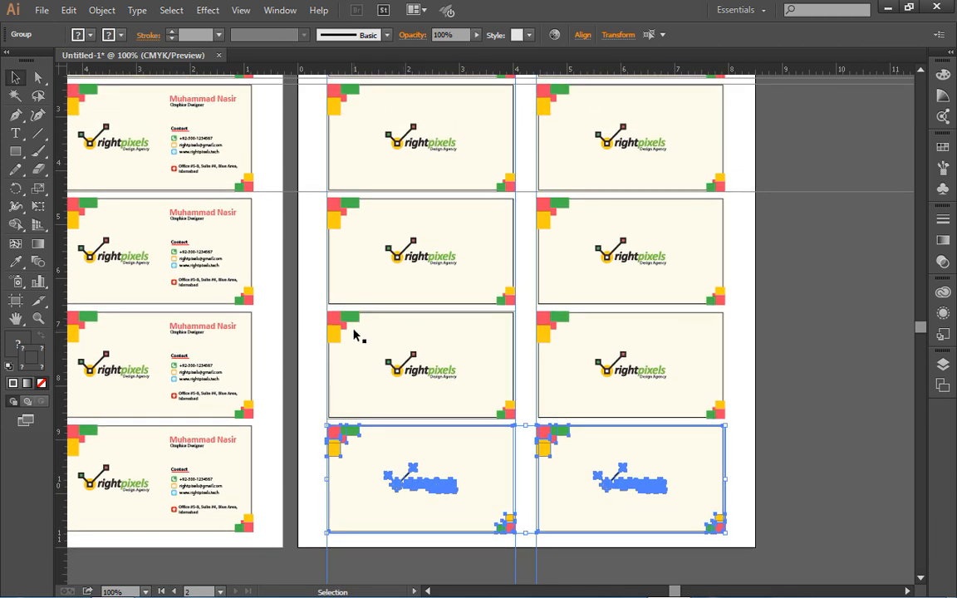
Place a horizontal guide along the third card row's upper edge and check the front and back cards' alignment against it.
key("ctrl+equal")
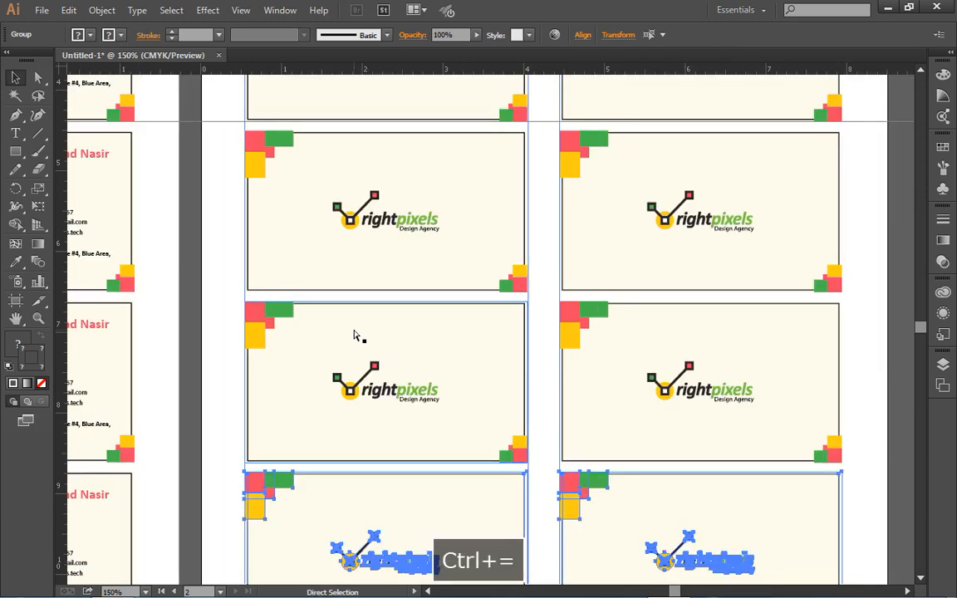
key("ctrl+equal")
key("space")
left_click_drag(303, 197, 462, 375)
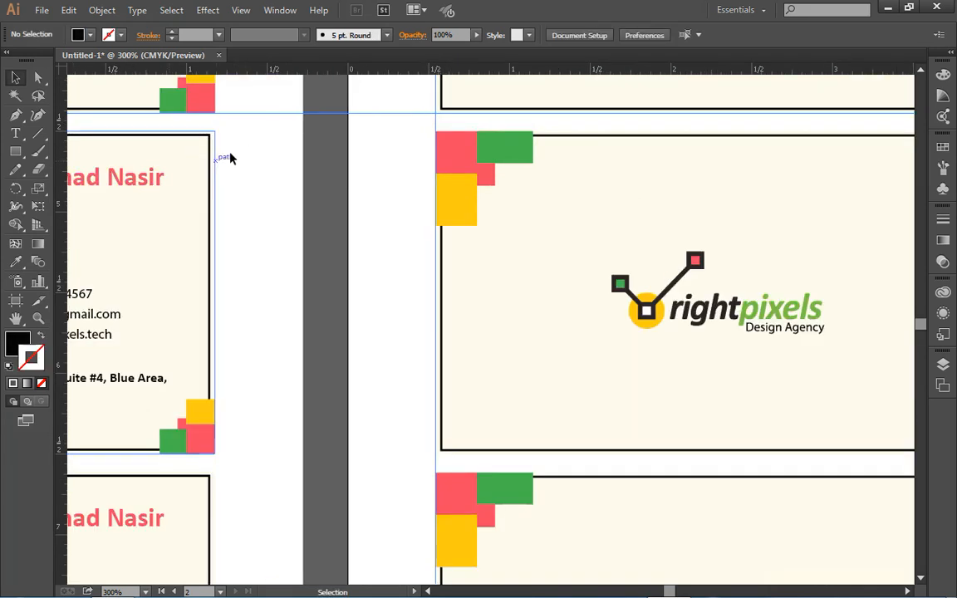
scroll(147, 225, "up", 3)
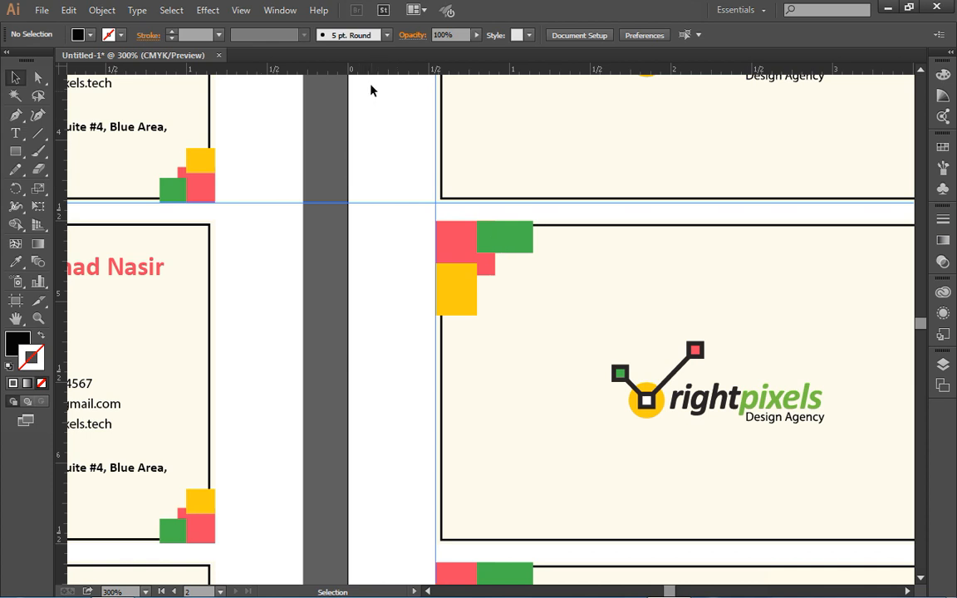
left_click_drag(341, 72, 326, 226)
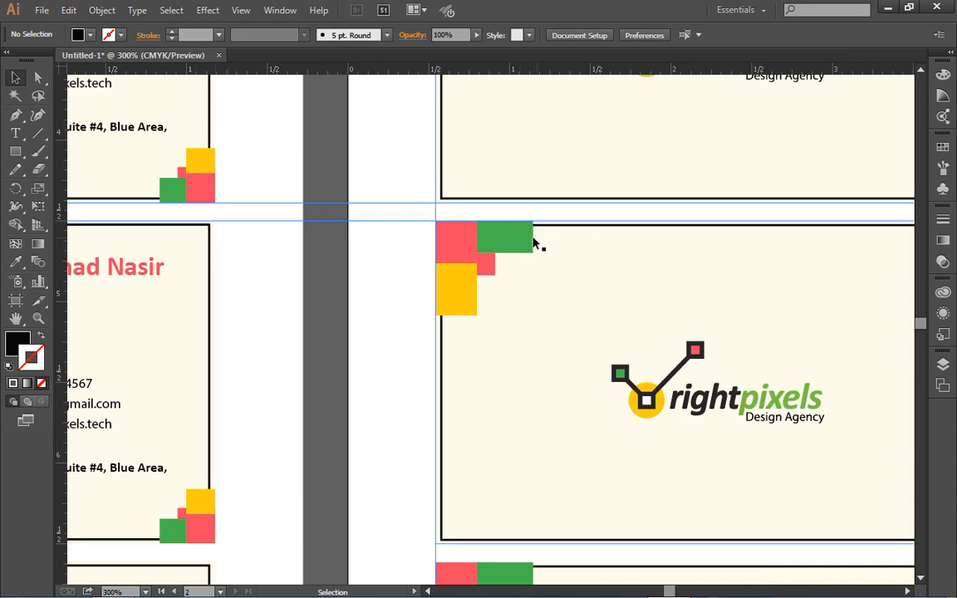
key("z")
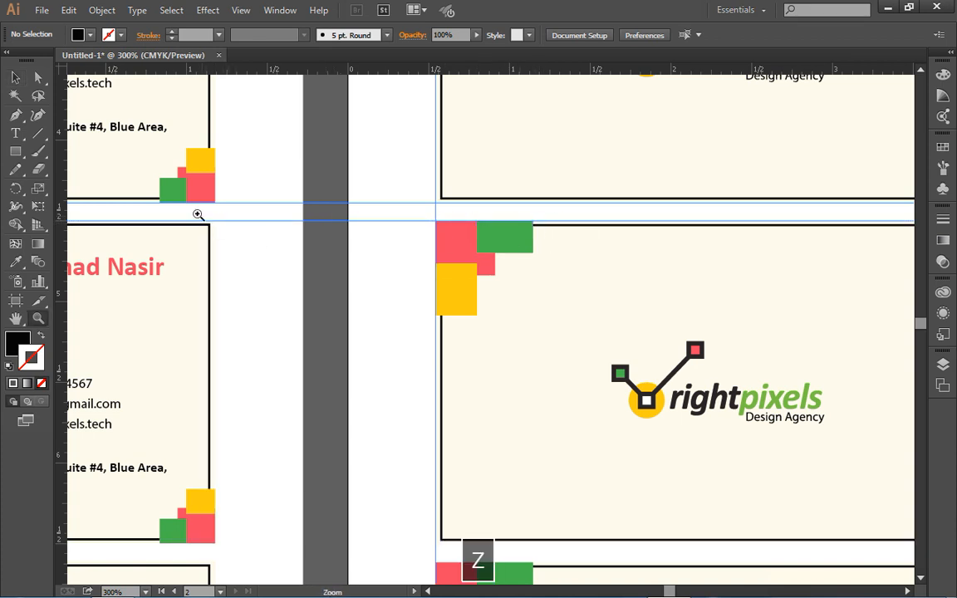
left_click_drag(200, 217, 498, 295)
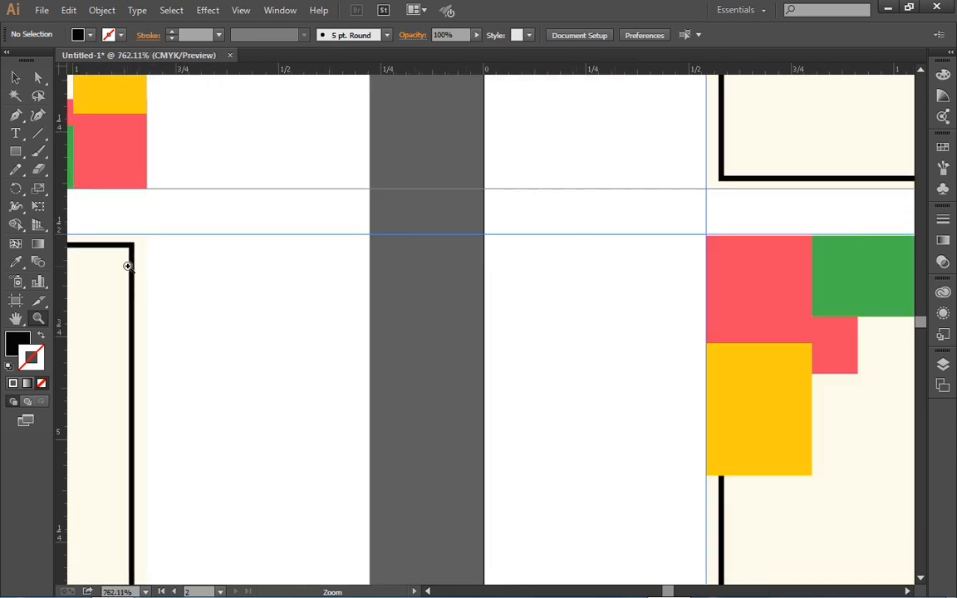
key("space")
left_click_drag(186, 269, 213, 265)
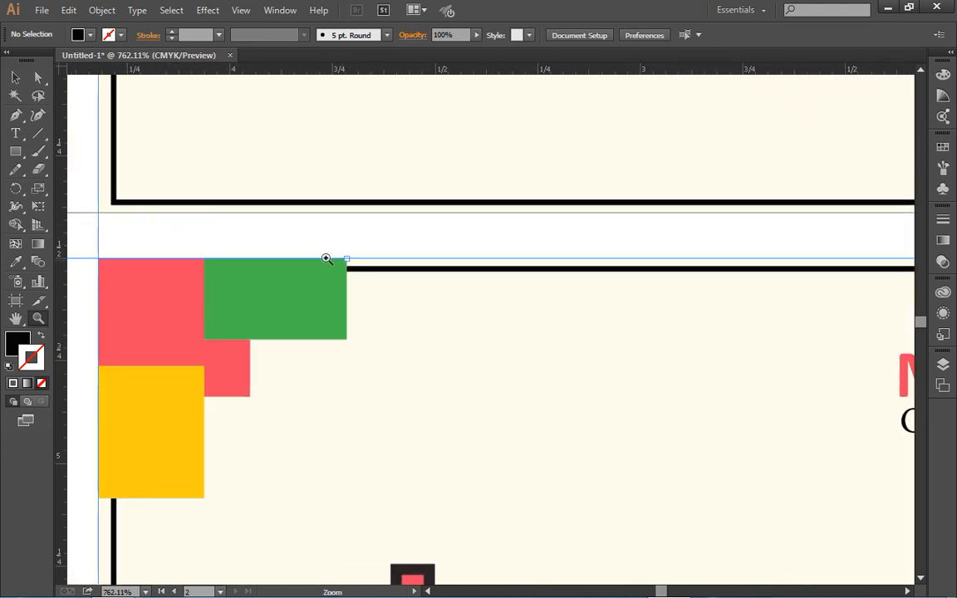